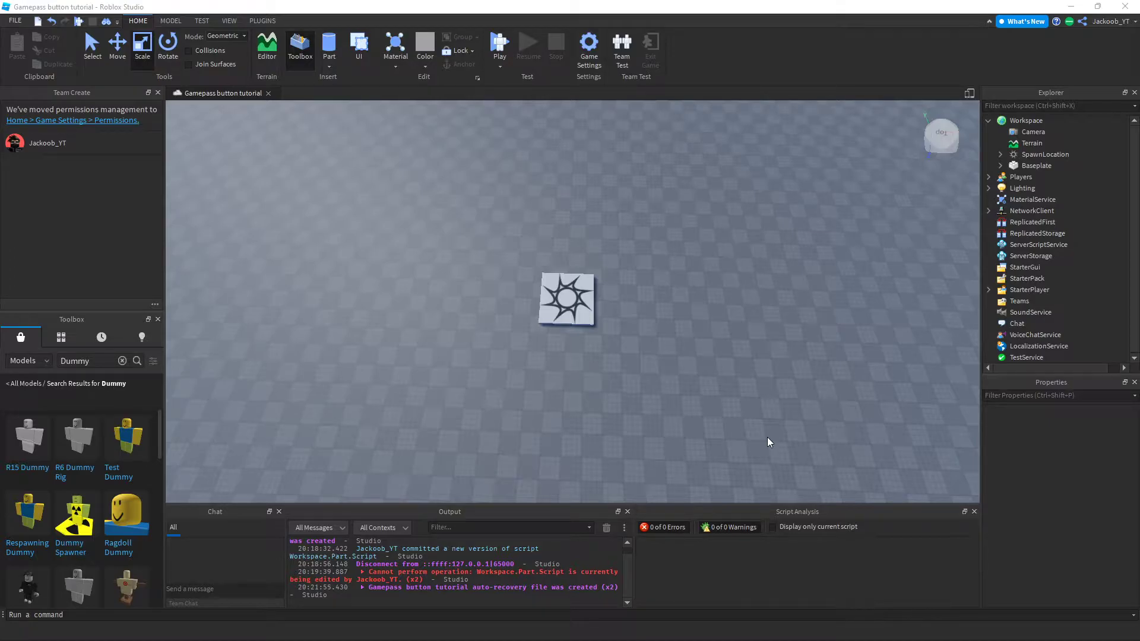
# Insert a new part and rotate it so the cylinder stands upright
pyautogui.moveTo(692, 359); pyautogui.dragTo(417, 4, button='right')
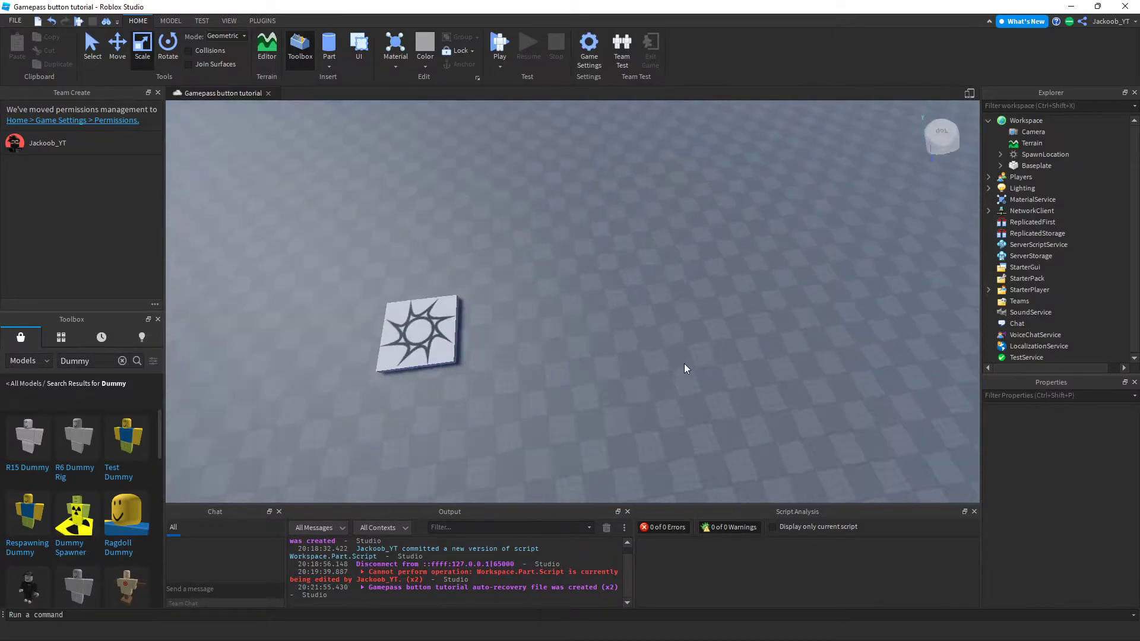
pyautogui.click(328, 45)
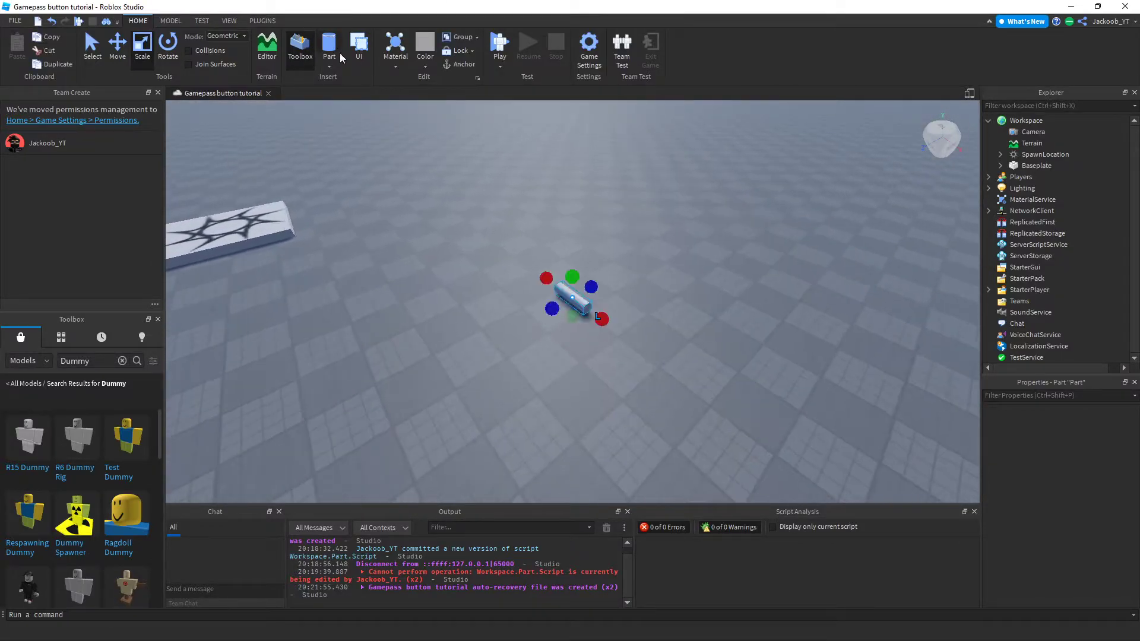
pyautogui.press('f')
pyautogui.hotkey('ctrl', '4')
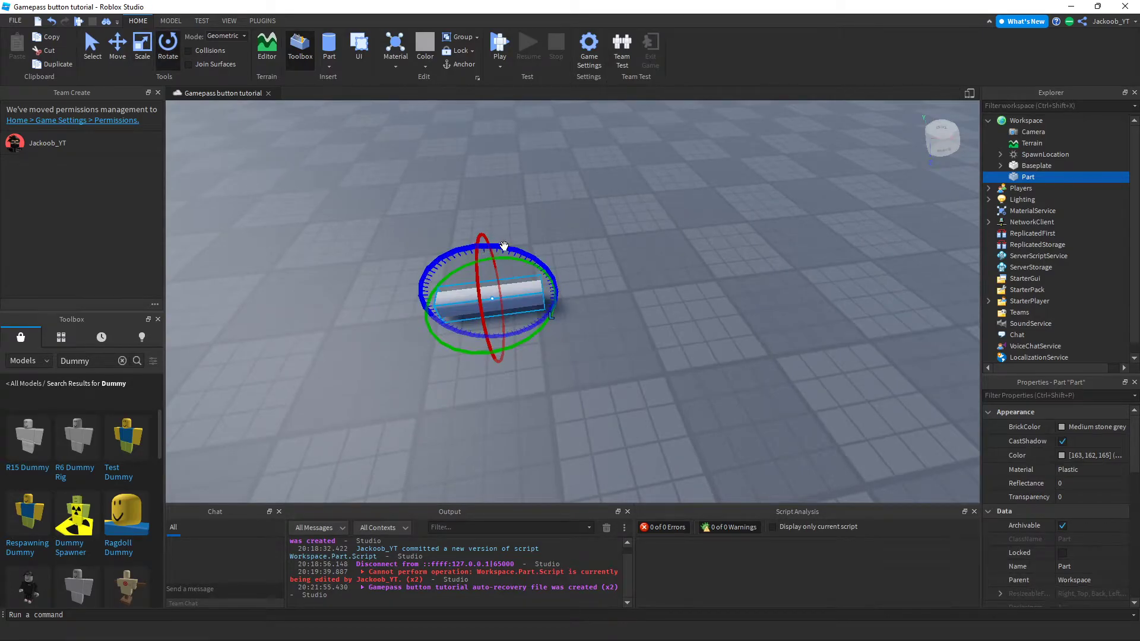
pyautogui.moveTo(506, 245)
pyautogui.mouseDown()
pyautogui.moveTo(559, 297)
pyautogui.moveTo(509, 303)
pyautogui.moveTo(522, 304)
pyautogui.mouseUp()
# Scale the part into a flat disc and colour it Really red
pyautogui.hotkey('ctrl', '3')
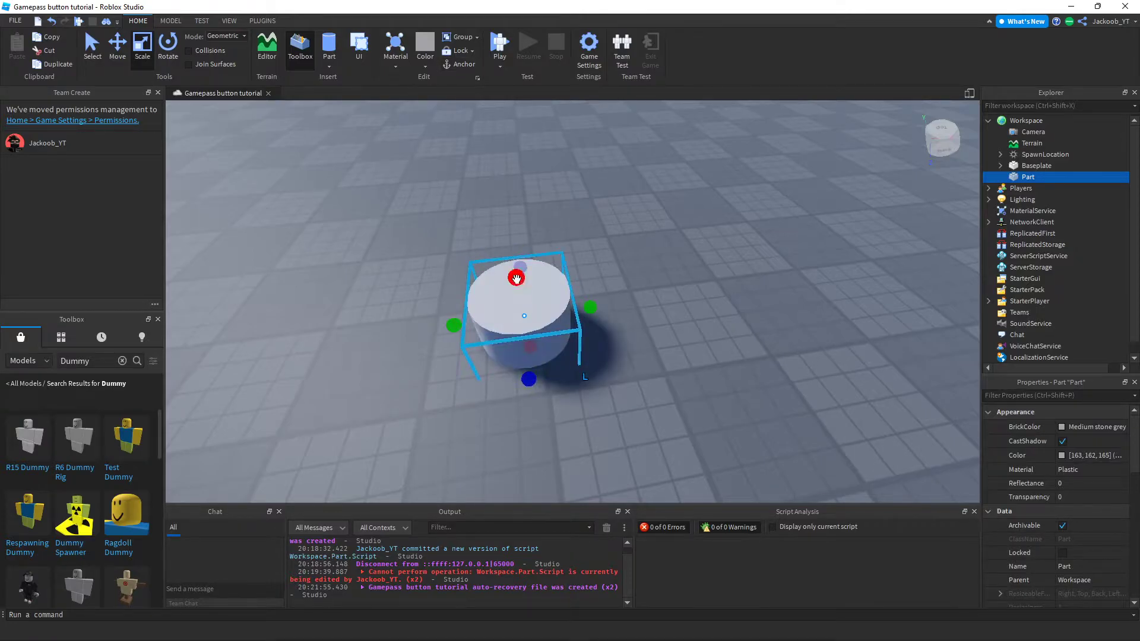
pyautogui.click(1062, 428)
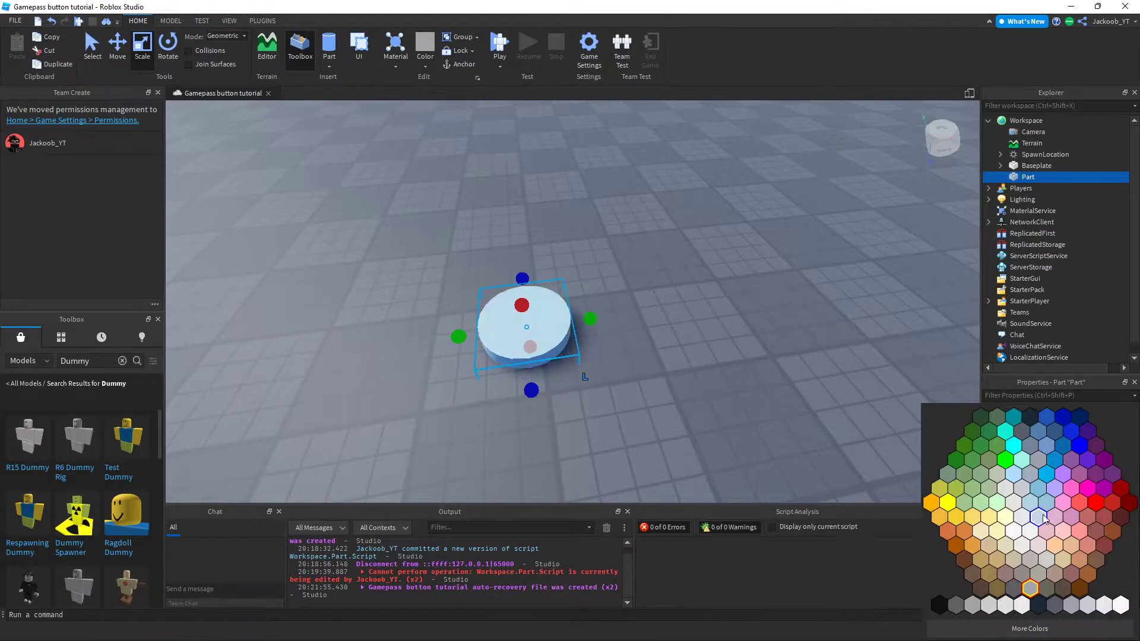
pyautogui.click(1105, 488)
pyautogui.moveTo(729, 361); pyautogui.dragTo(729, 360, button='right')
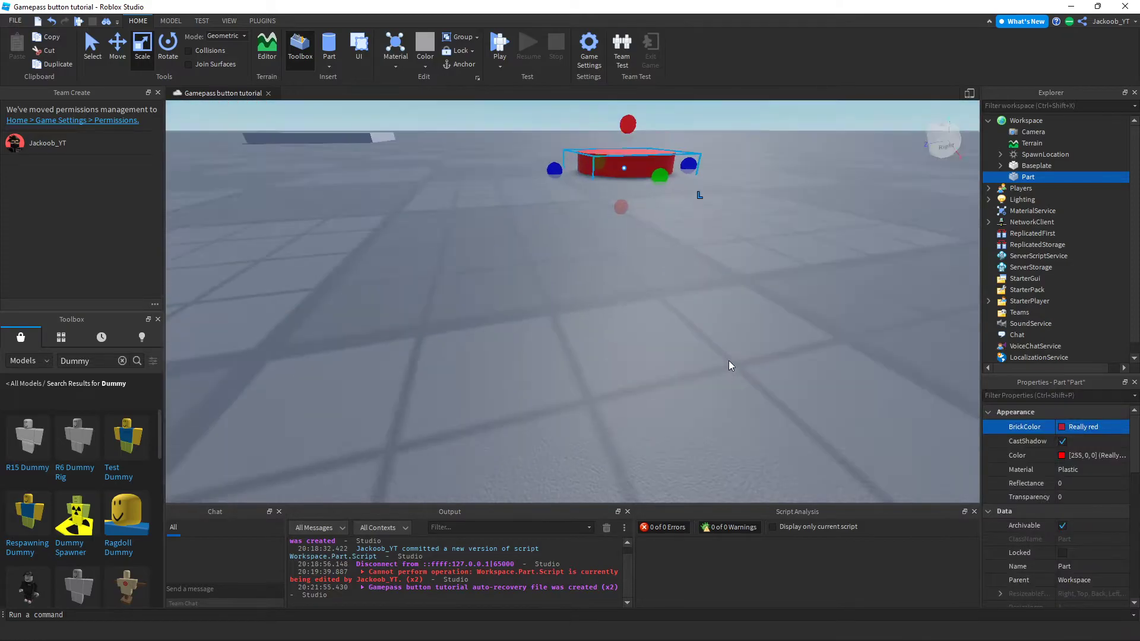
pyautogui.press('f')
pyautogui.scroll(-5, 723, 363)
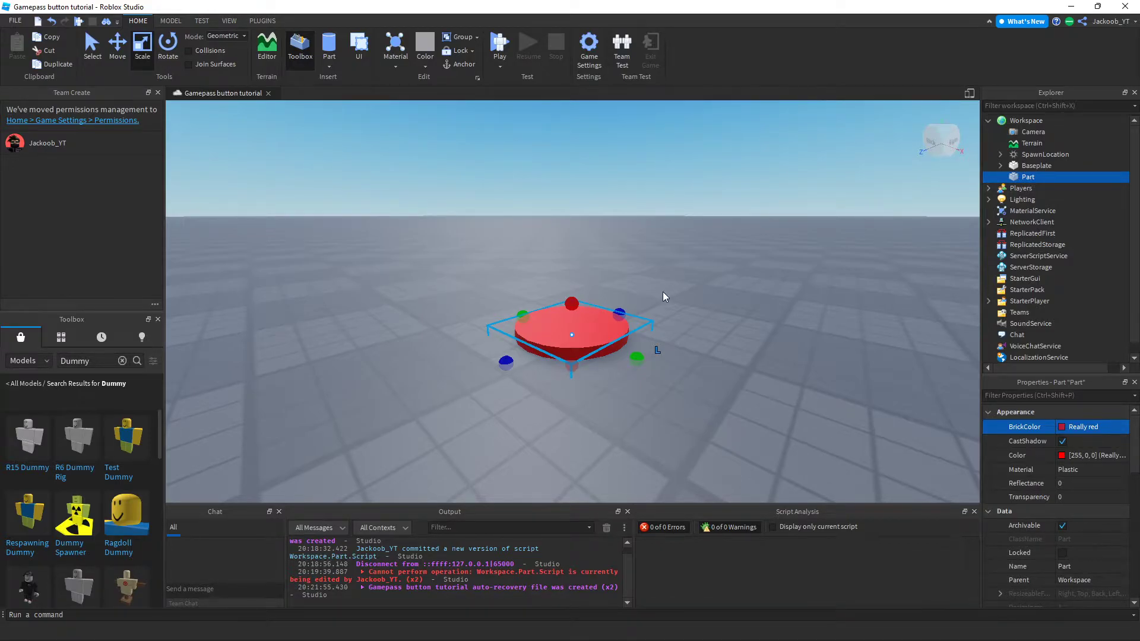
# Group the red part into a model and rename the part Head
pyautogui.hotkey('ctrl', 'g')
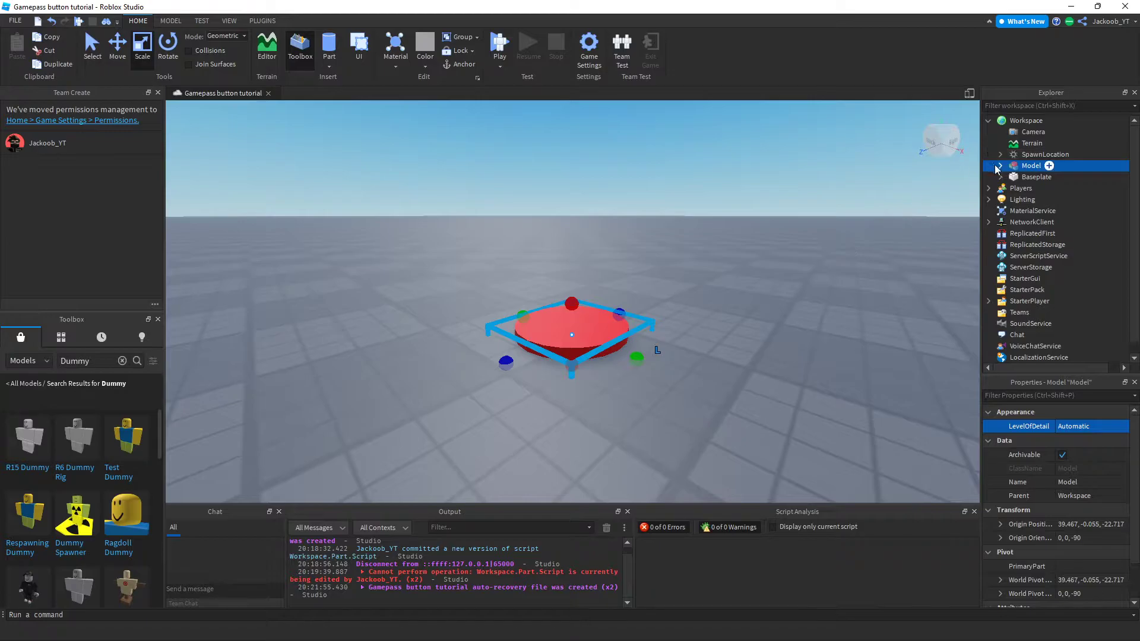
pyautogui.click(999, 166)
pyautogui.click(1036, 176)
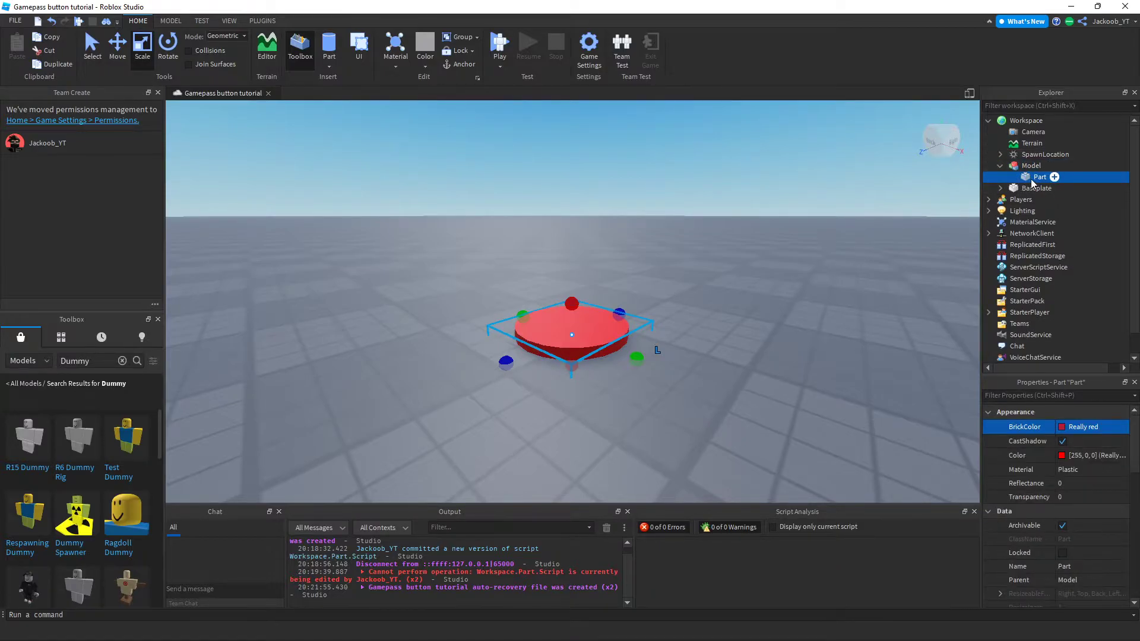
pyautogui.click(1082, 571)
pyautogui.write('Head')
pyautogui.press('Return')
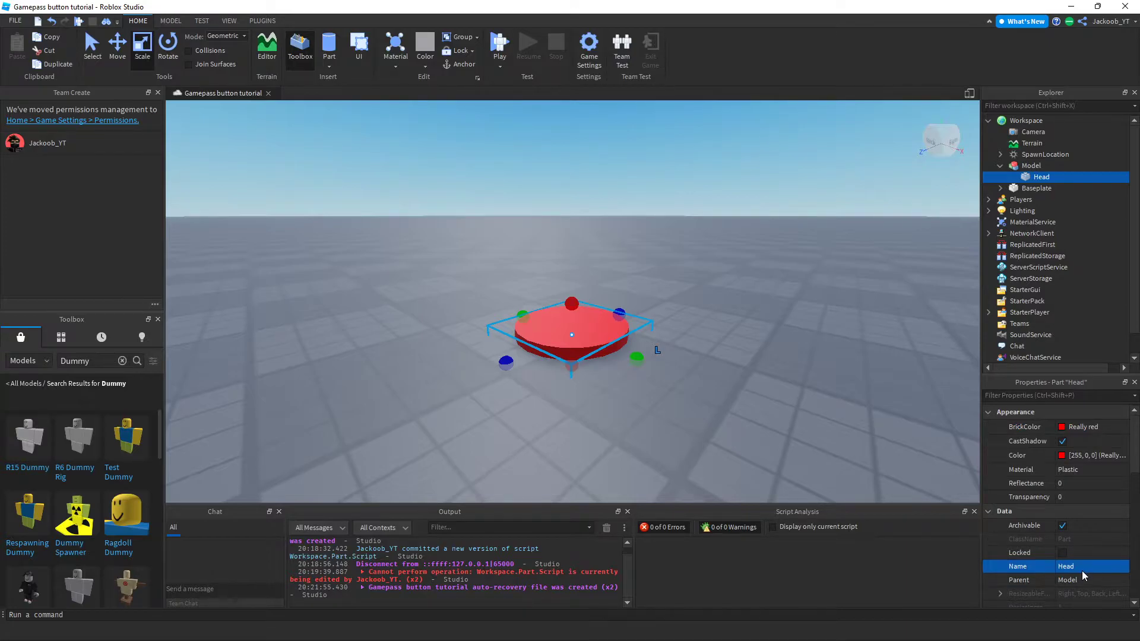
# Add a Humanoid to the model and rename the model Gamepass
pyautogui.click(1049, 167)
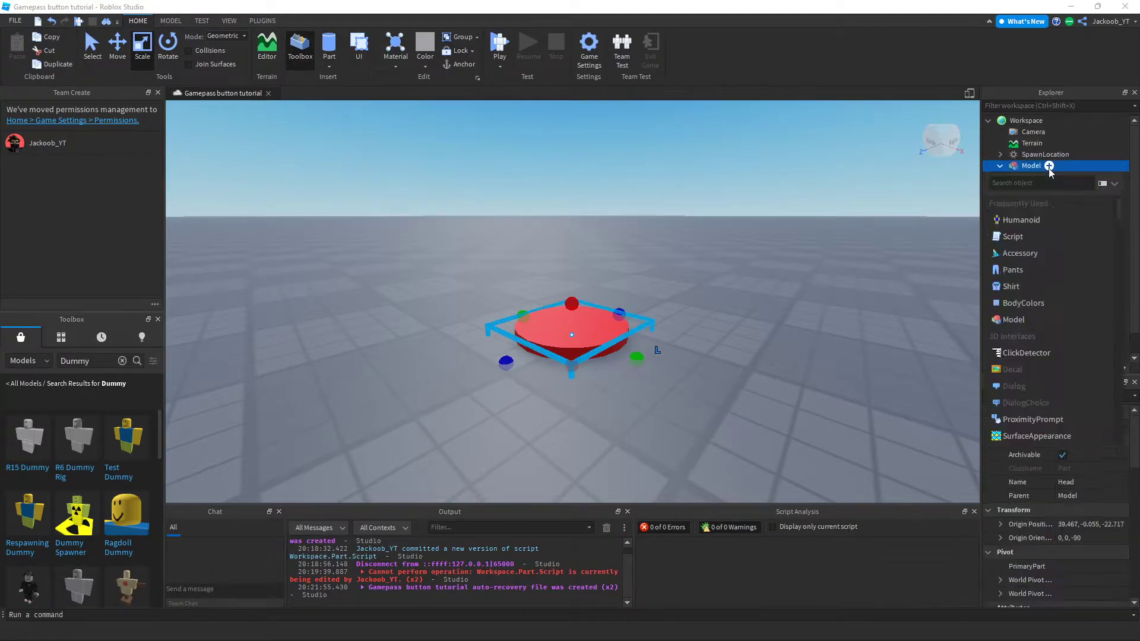
pyautogui.write('huma')
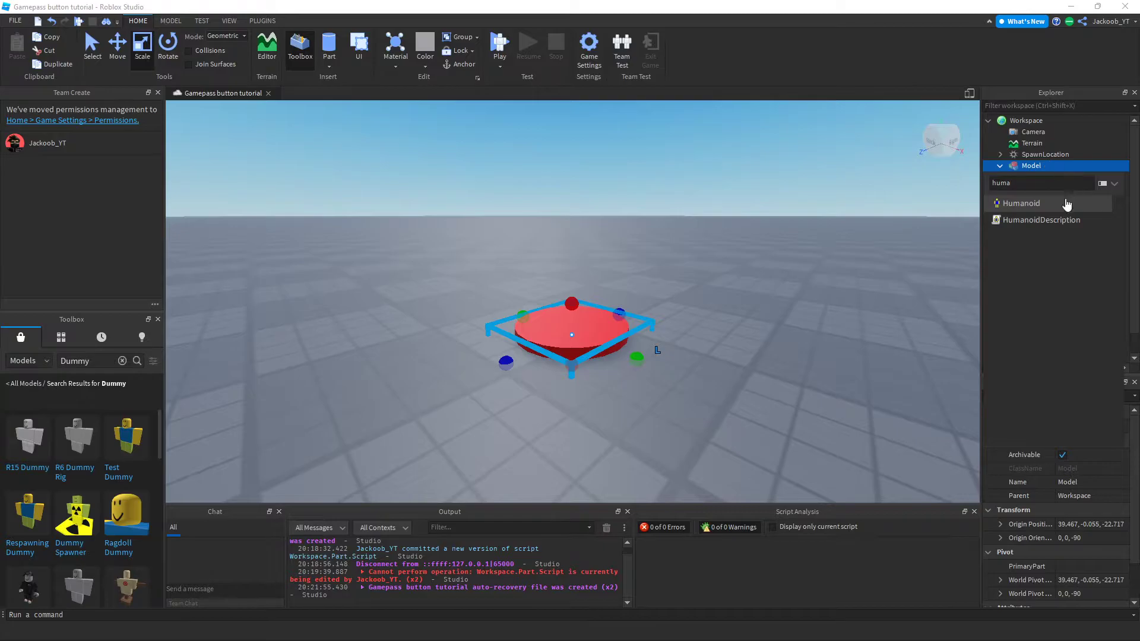
pyautogui.click(1067, 204)
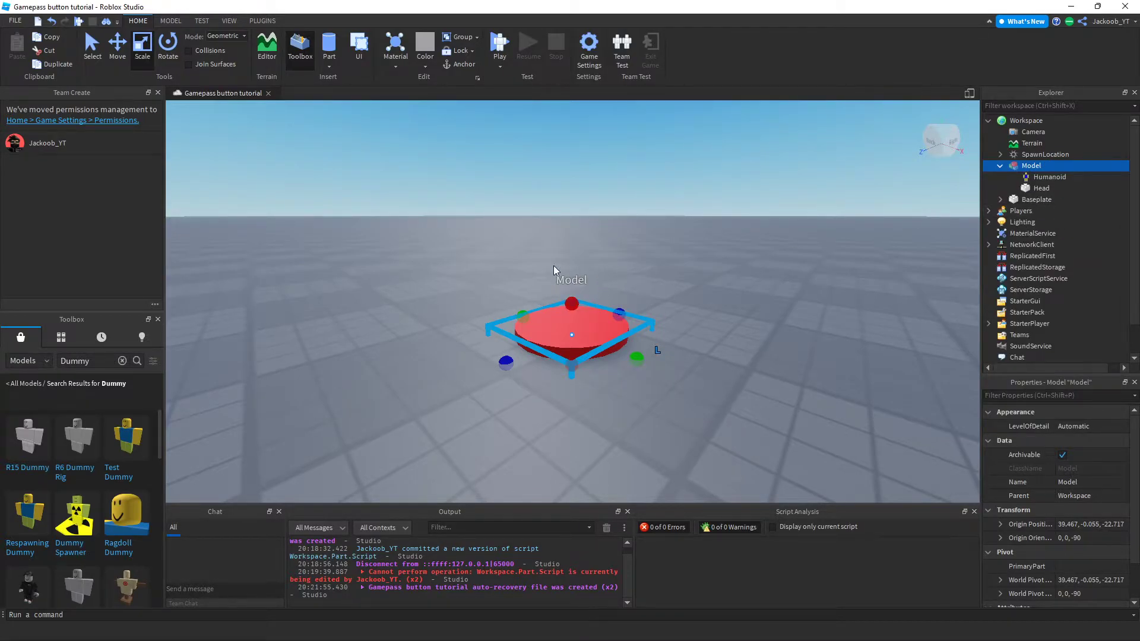
pyautogui.moveTo(1032, 165)
pyautogui.click(1086, 482)
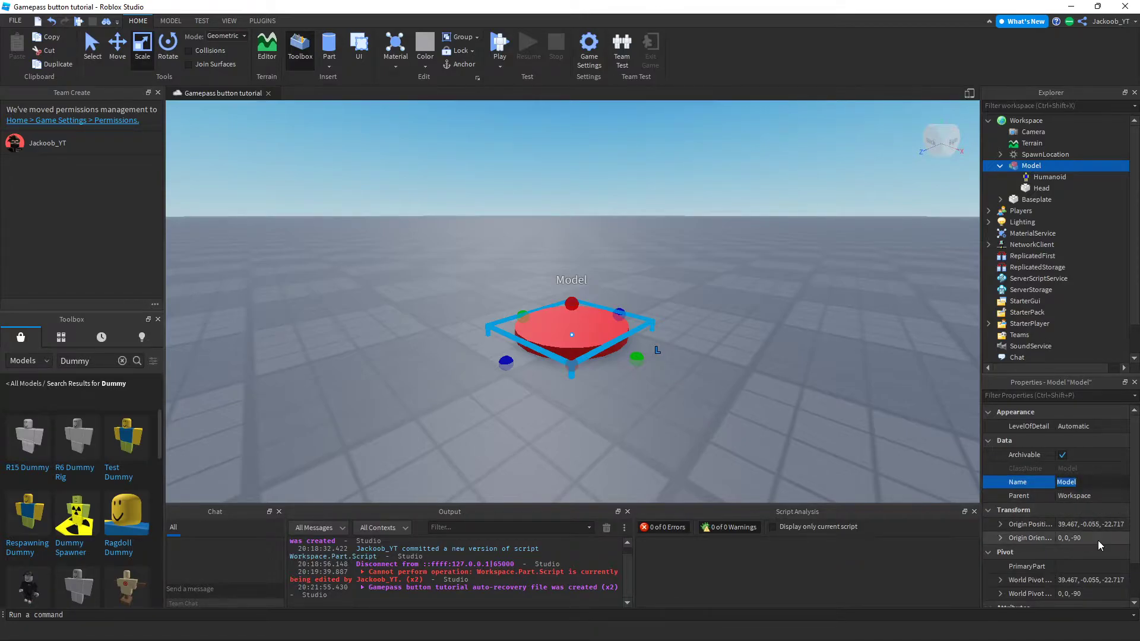
pyautogui.write('Gamepass')
pyautogui.press('Return')
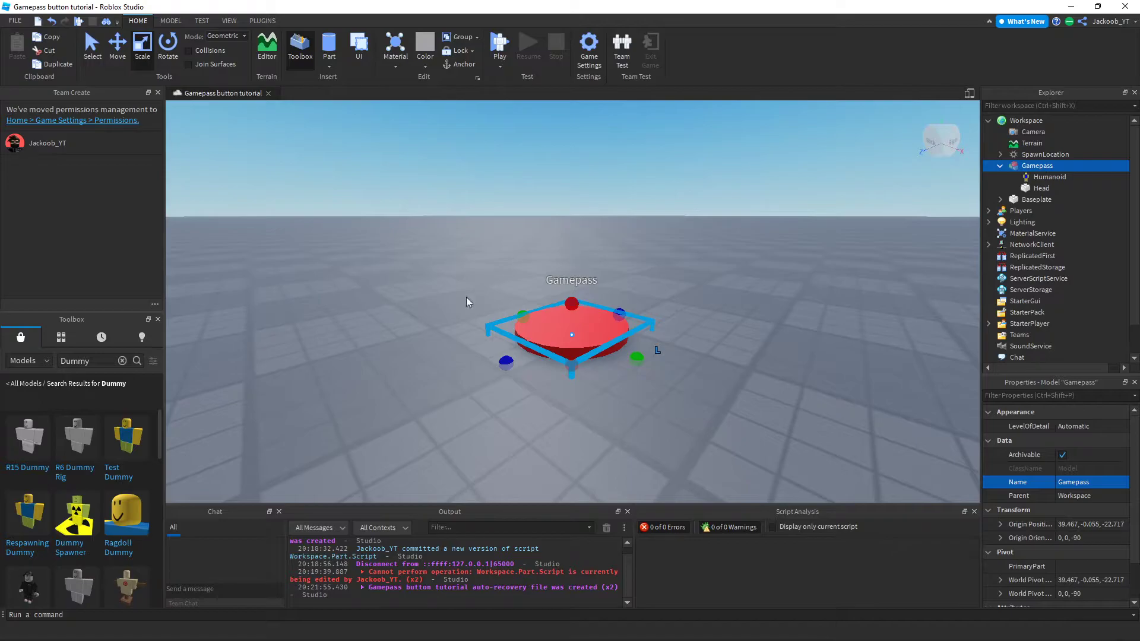
pyautogui.scroll(-2, 764, 418)
pyautogui.scroll(-2, 764, 419)
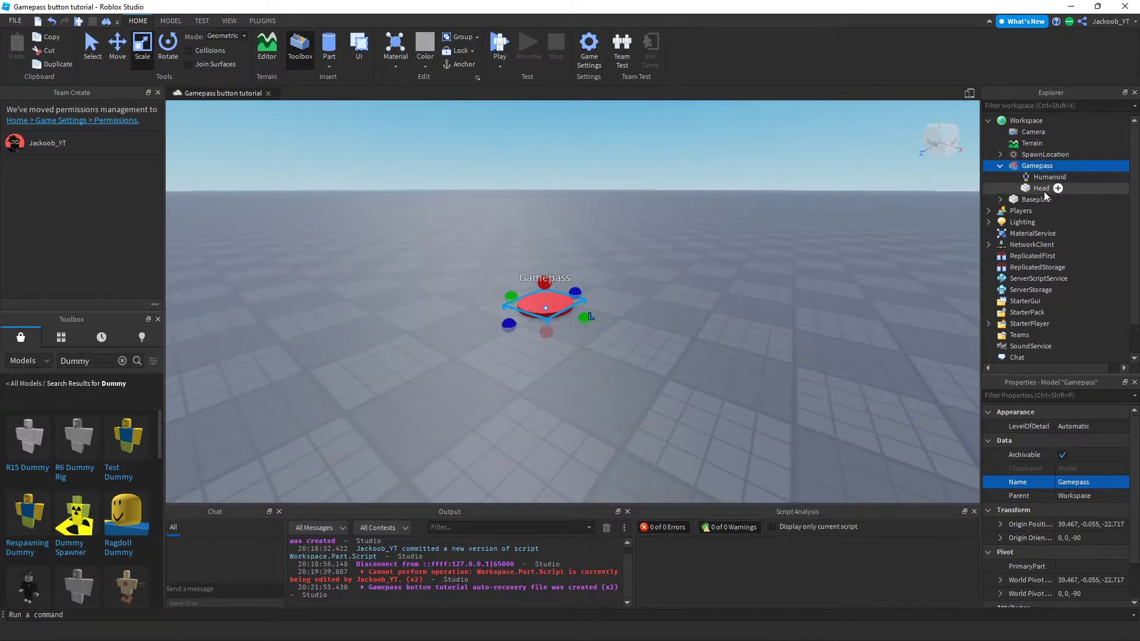
# Add a Script inside Head and delete its default print line
pyautogui.click(1057, 188)
pyautogui.click(1027, 224)
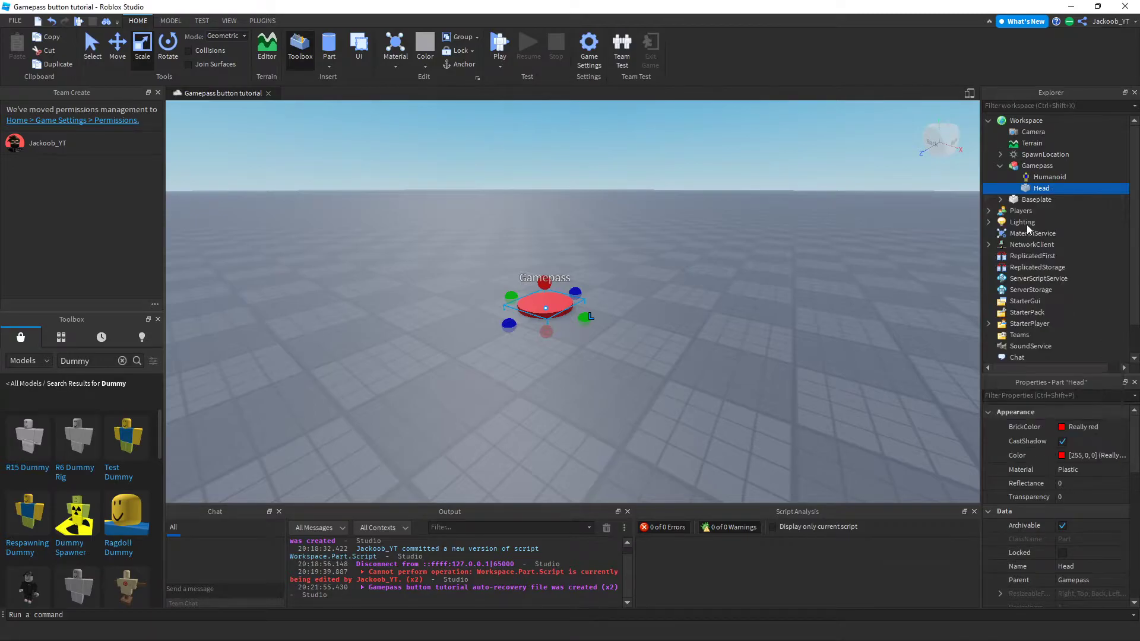
pyautogui.hotkey('ctrl', 'a')
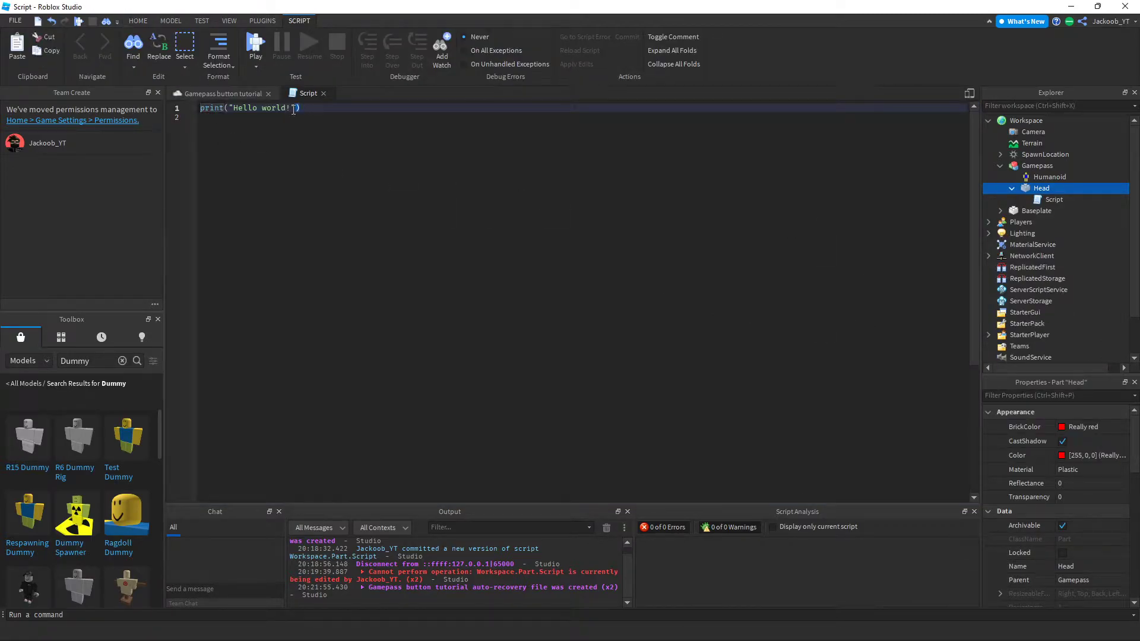
pyautogui.press('BackSpace')
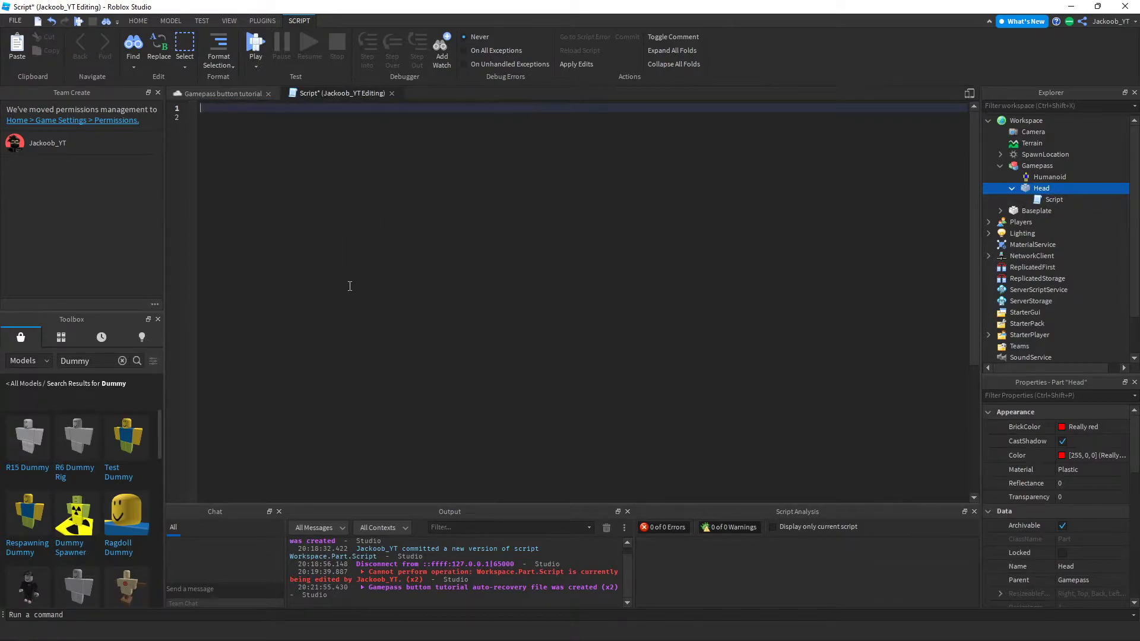
pyautogui.write('local Part =')
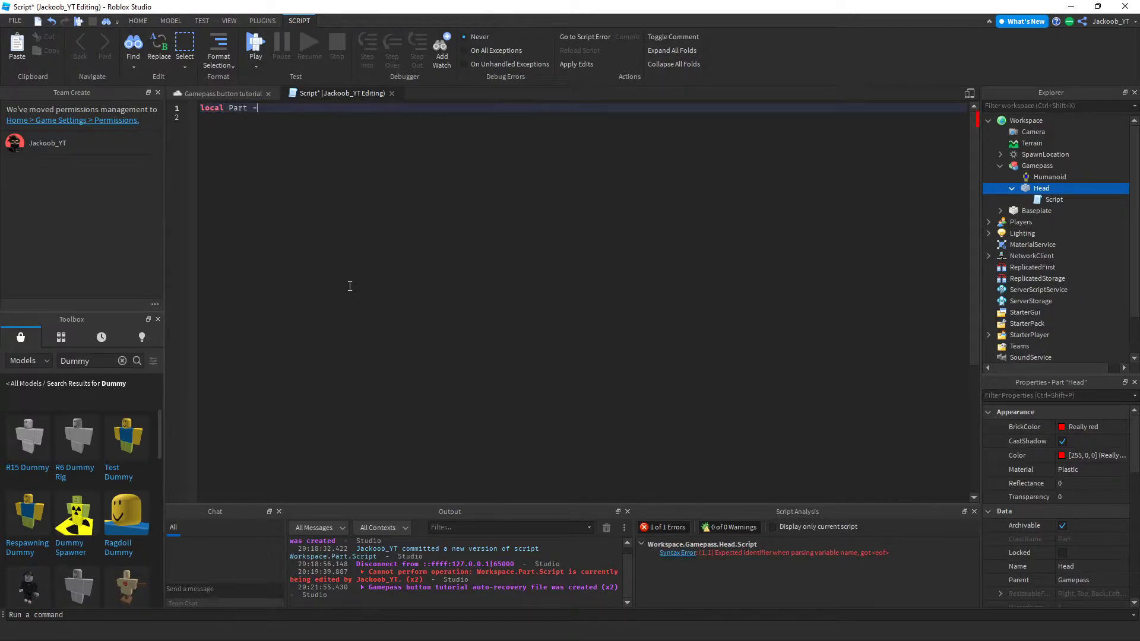
pyautogui.write(' script.')
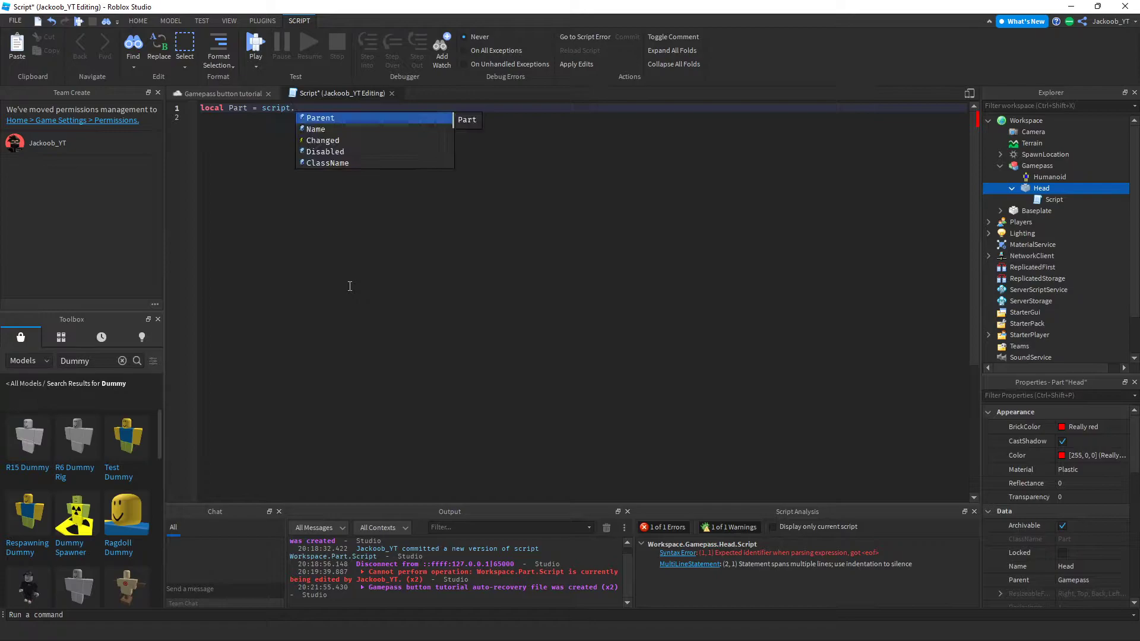
pyautogui.write('P')
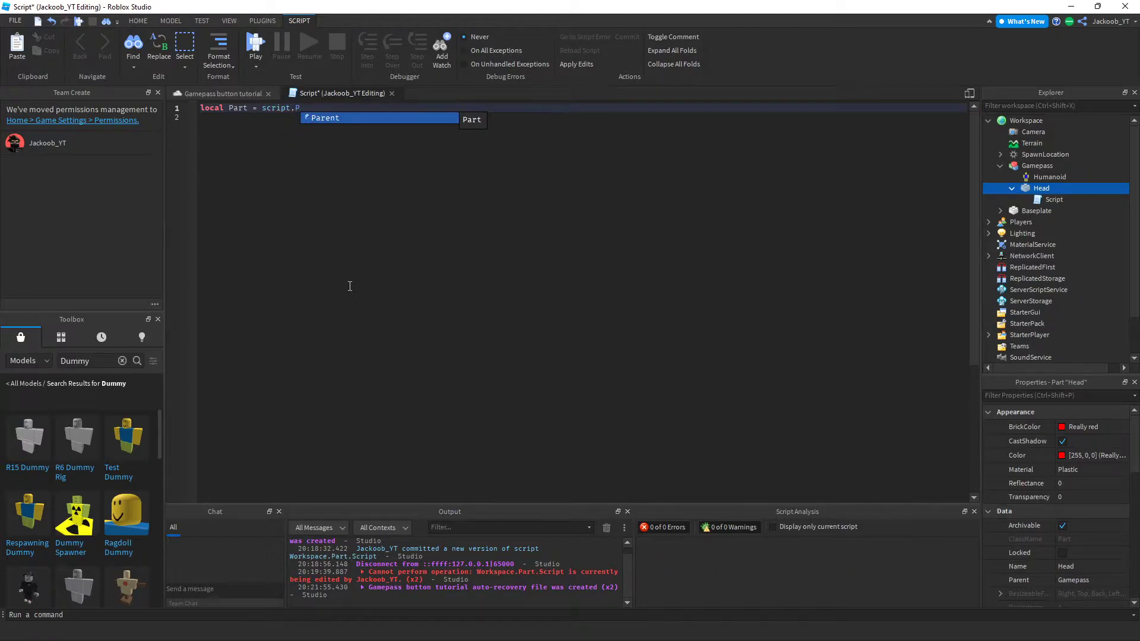
pyautogui.write('ar')
# Write the lines local Part = script.Parent and local ITEM_ID = ""
pyautogui.press('Tab')
pyautogui.press('Return')
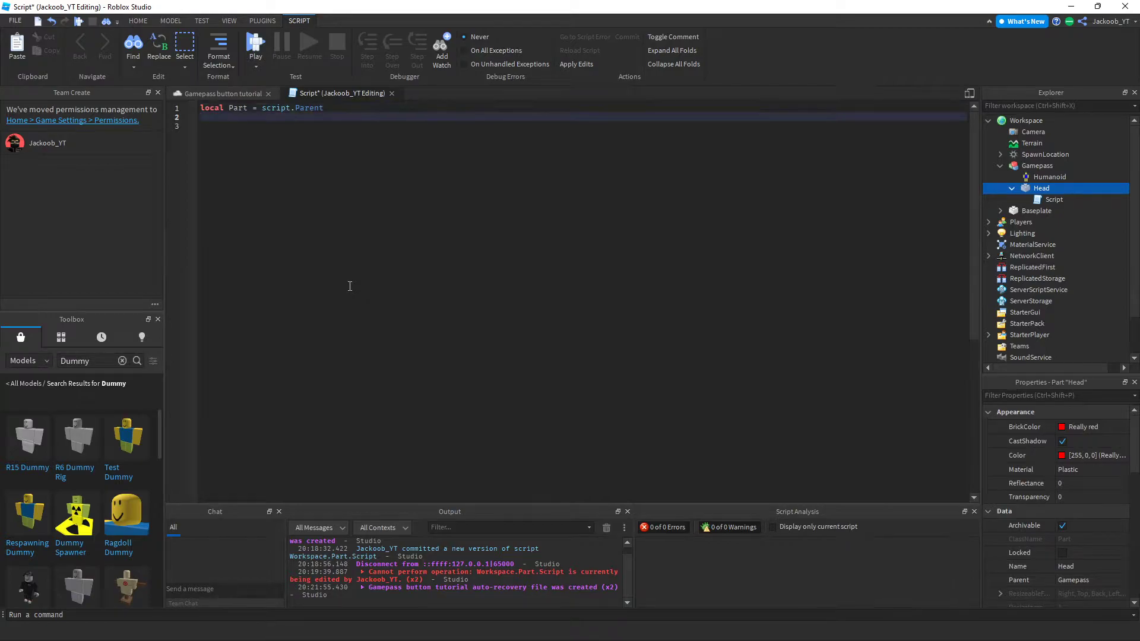
pyautogui.write('local ')
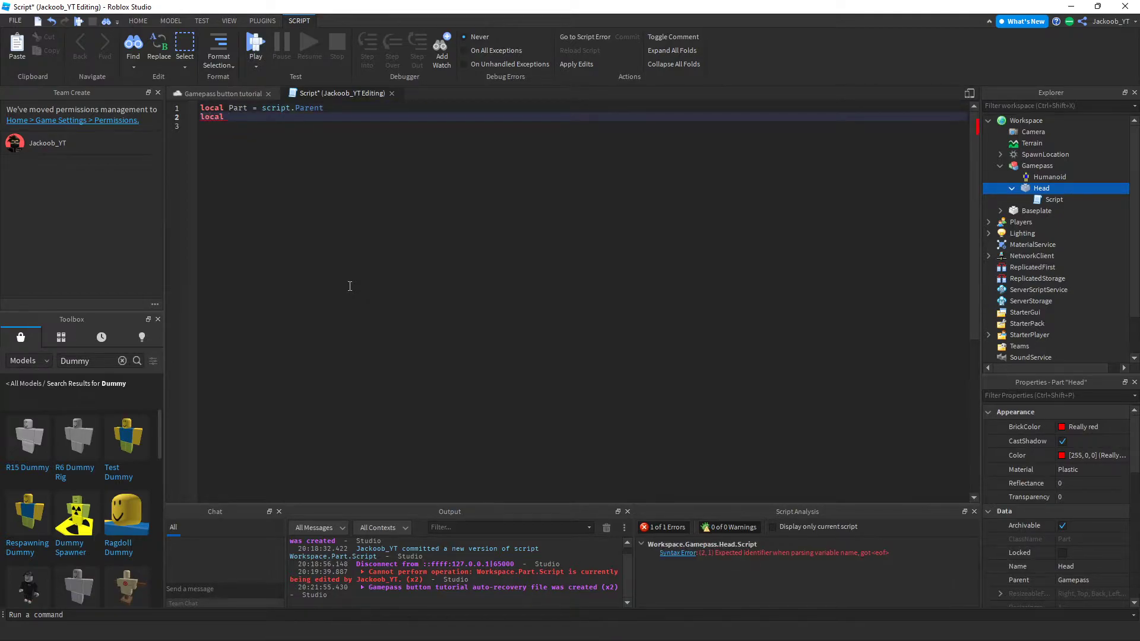
pyautogui.write('ITEM_ID =')
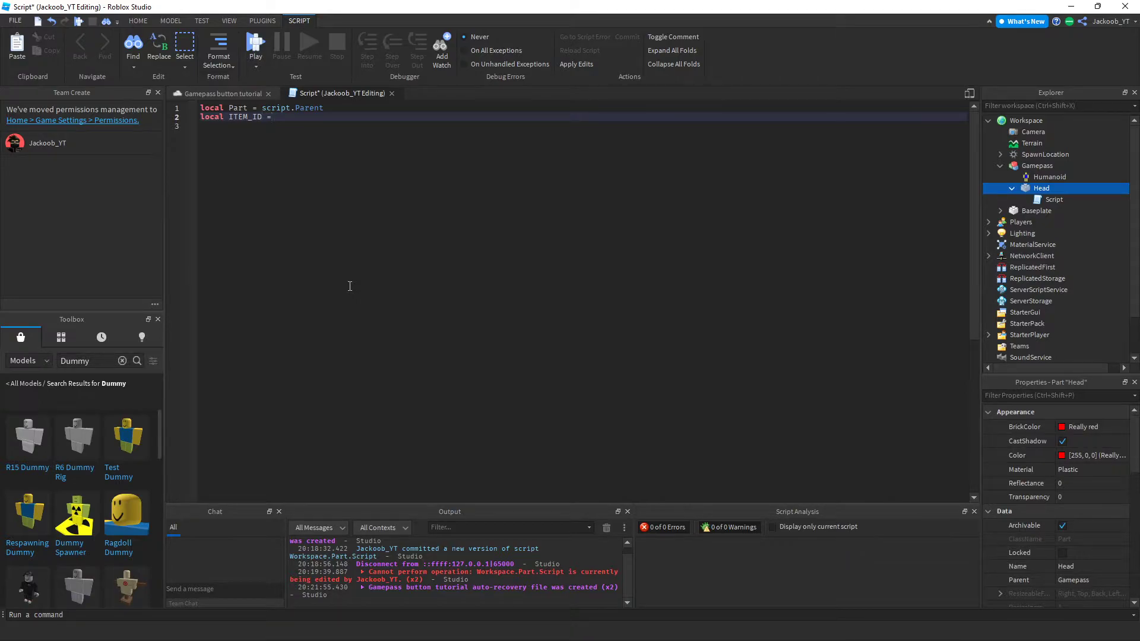
pyautogui.write('"')
pyautogui.moveTo(286, 117); pyautogui.dragTo(277, 117)
pyautogui.click(277, 117)
# Add local Click = Instance.new("ClickDetector", Part) after a blank spacer line
pyautogui.press('Return')
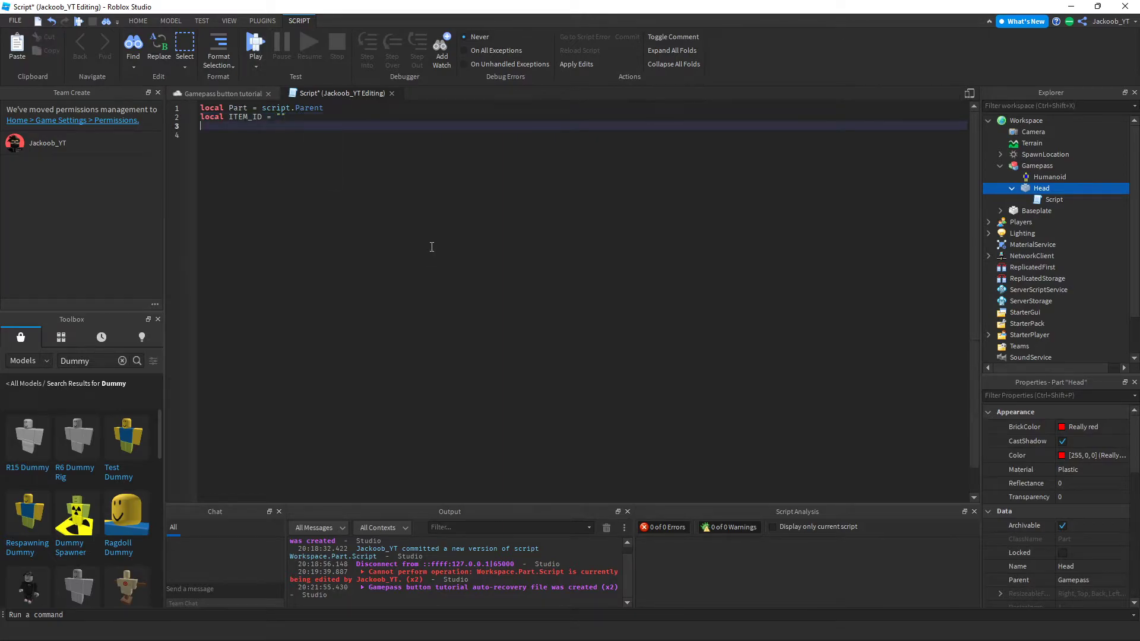
pyautogui.press('Return')
pyautogui.write('local')
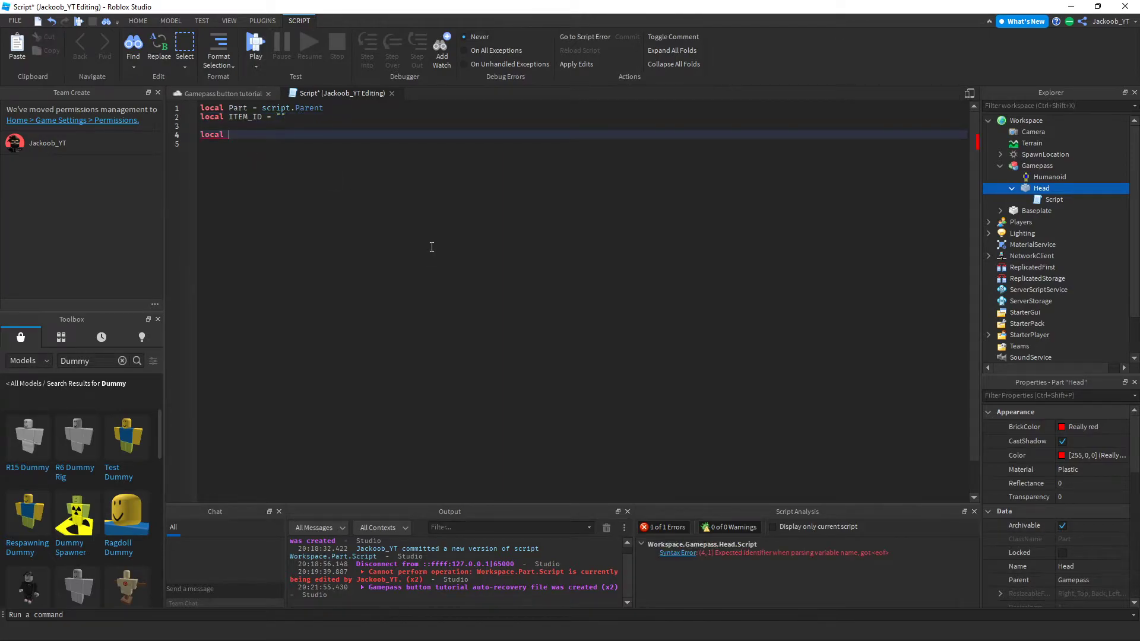
pyautogui.write(' Click = ')
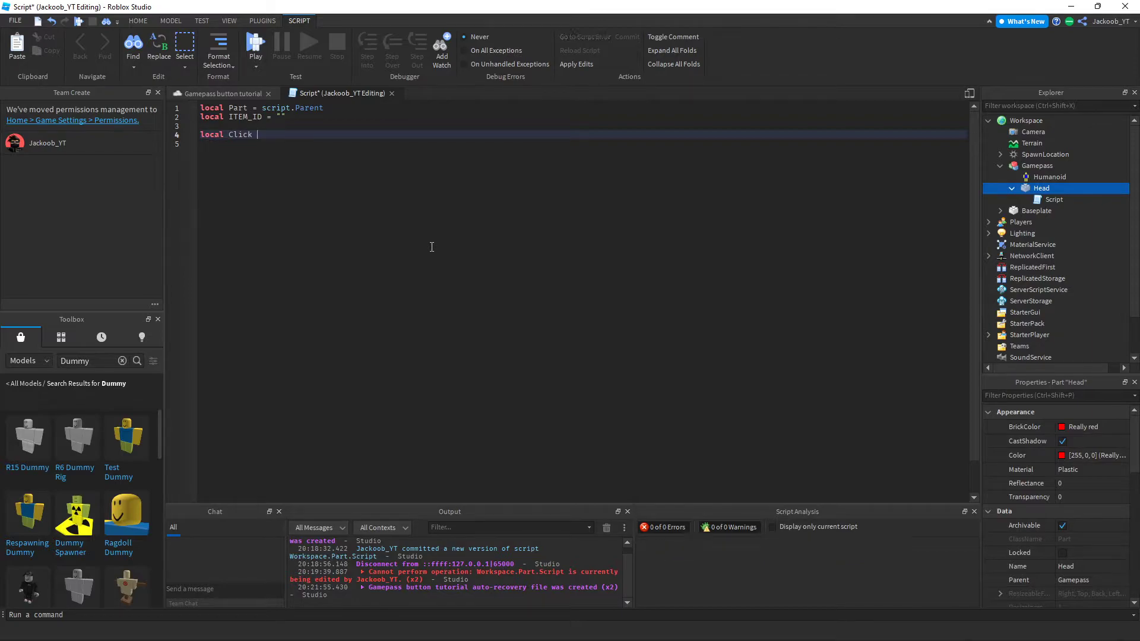
pyautogui.write('Instance')
pyautogui.write('.new')
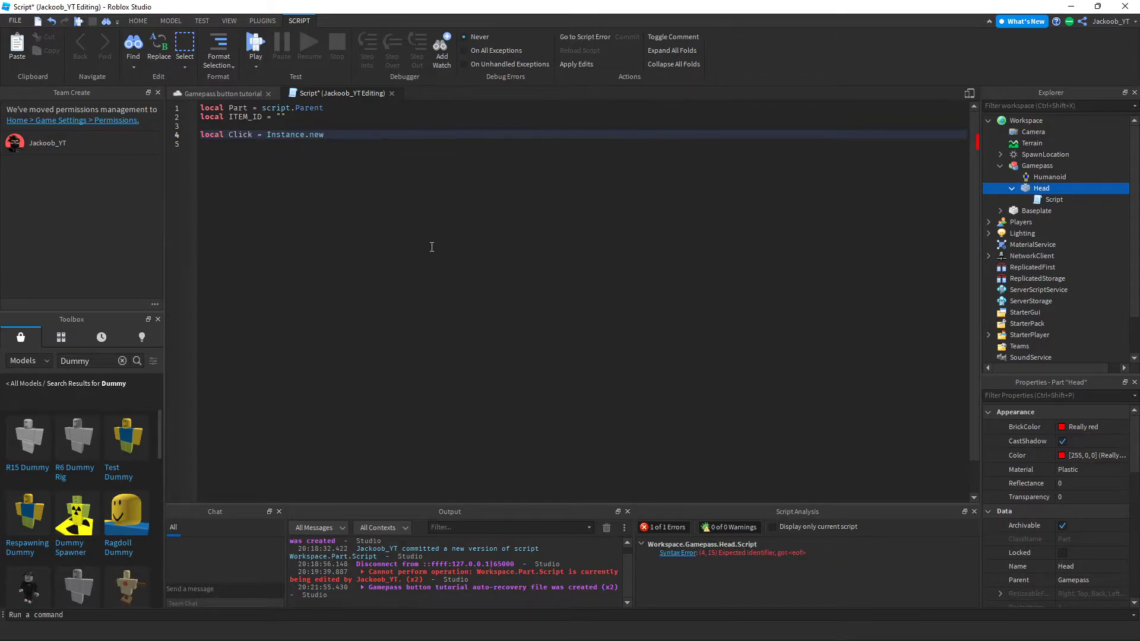
pyautogui.write('("Cl')
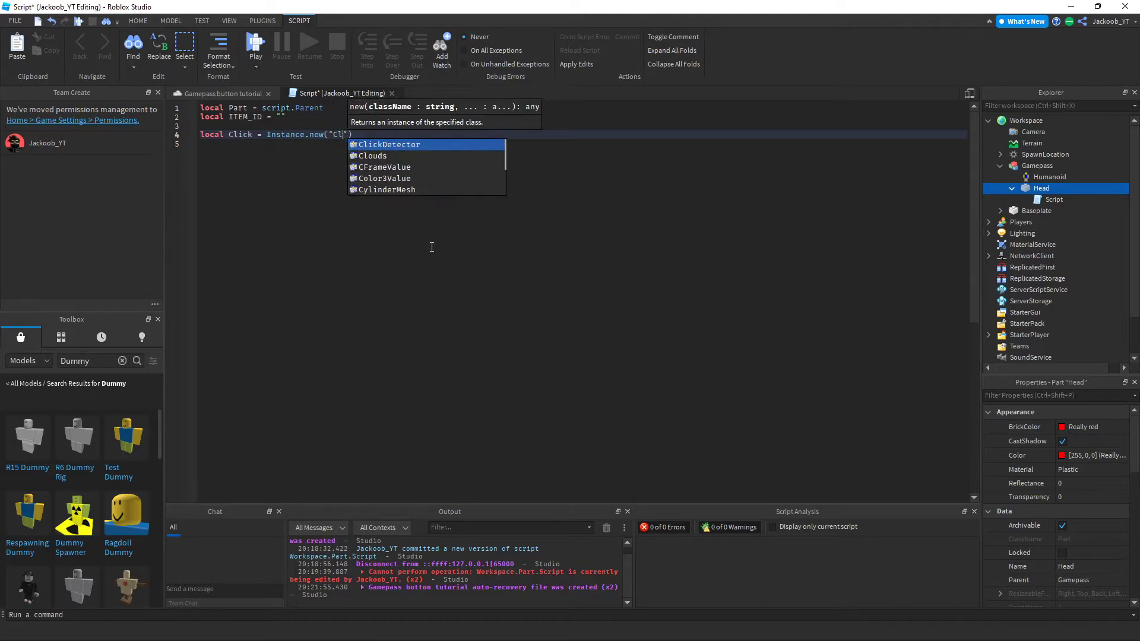
pyautogui.write('ick')
pyautogui.press('Return')
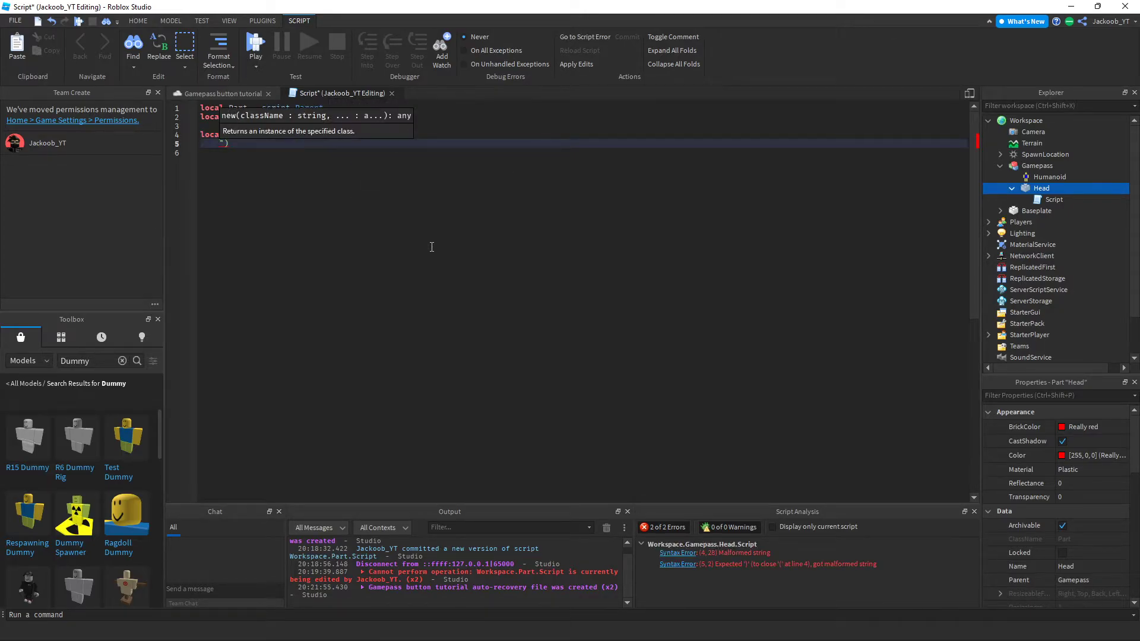
pyautogui.press('Delete')
pyautogui.press('Delete')
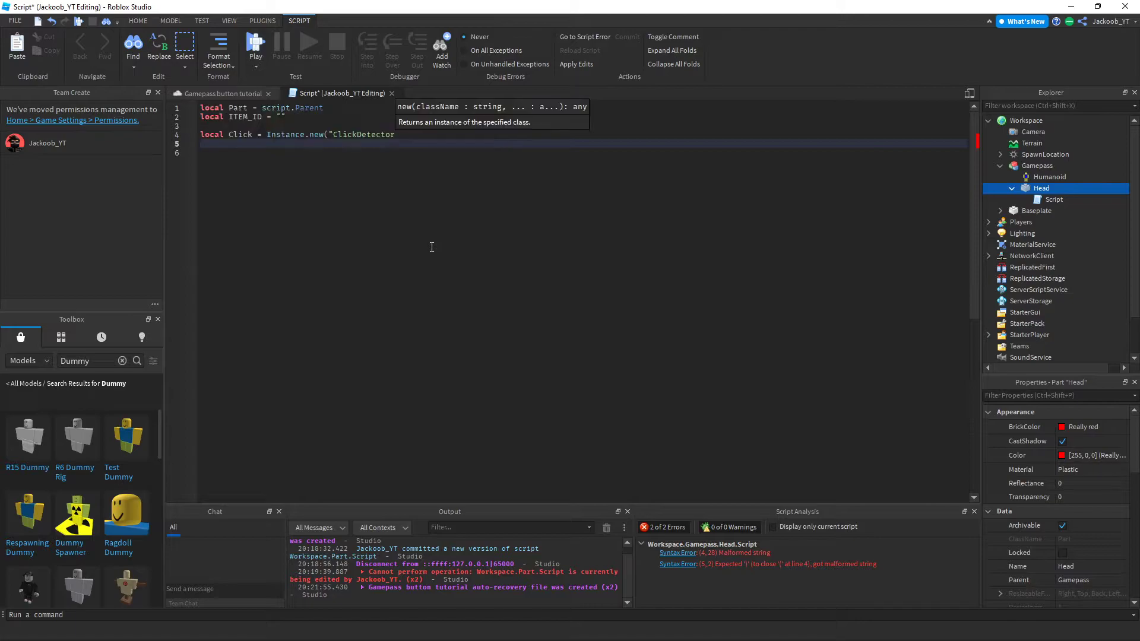
pyautogui.press('BackSpace')
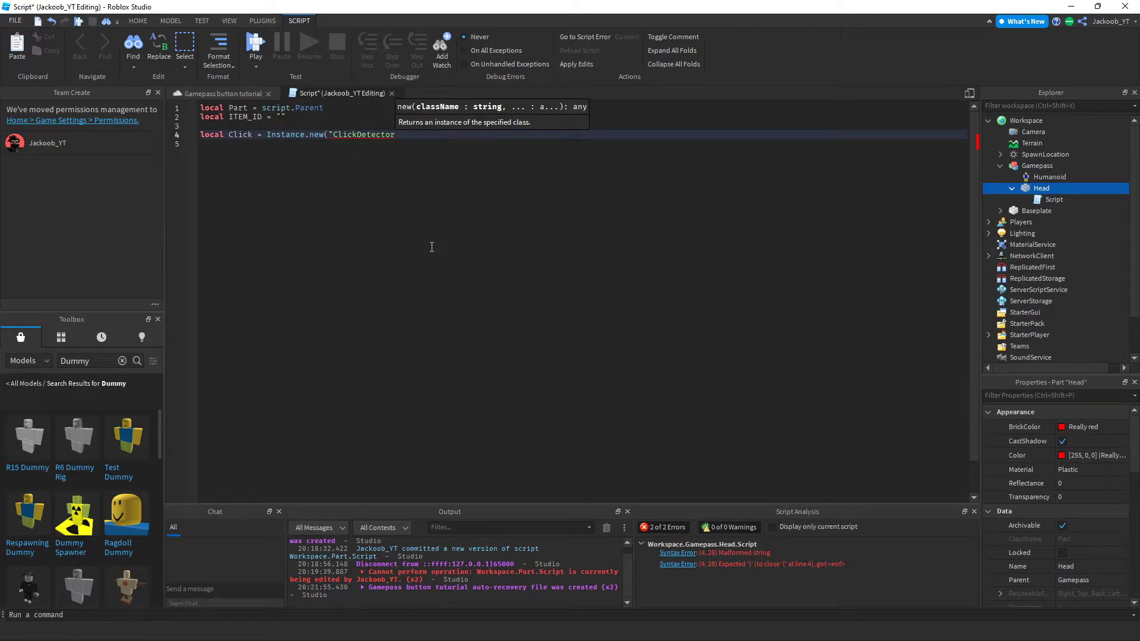
pyautogui.write('")')
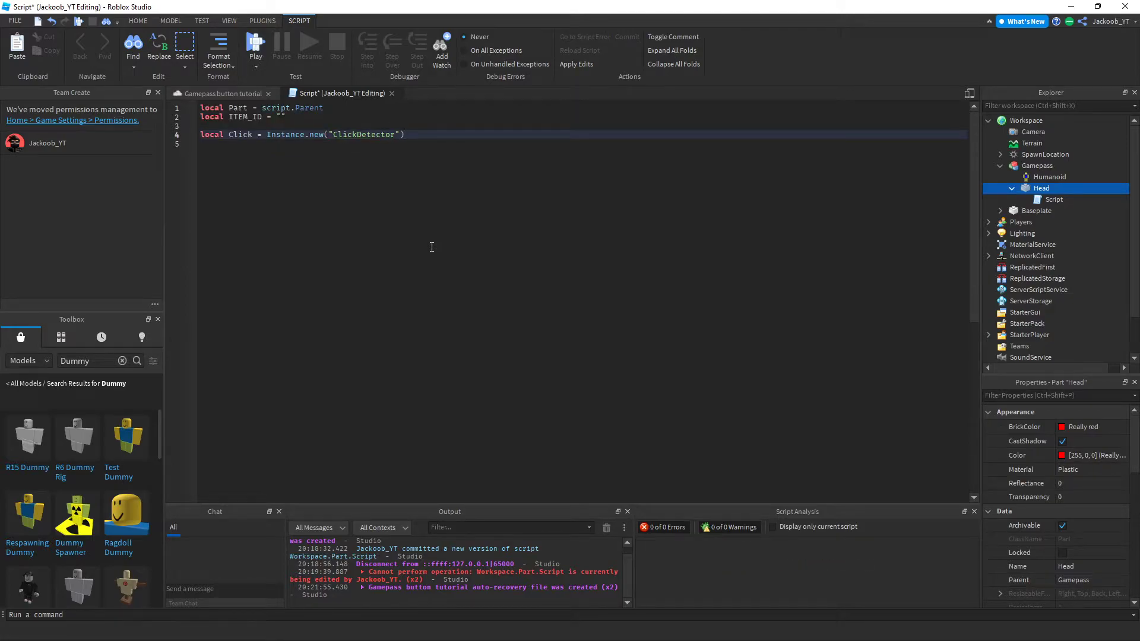
pyautogui.press('Left')
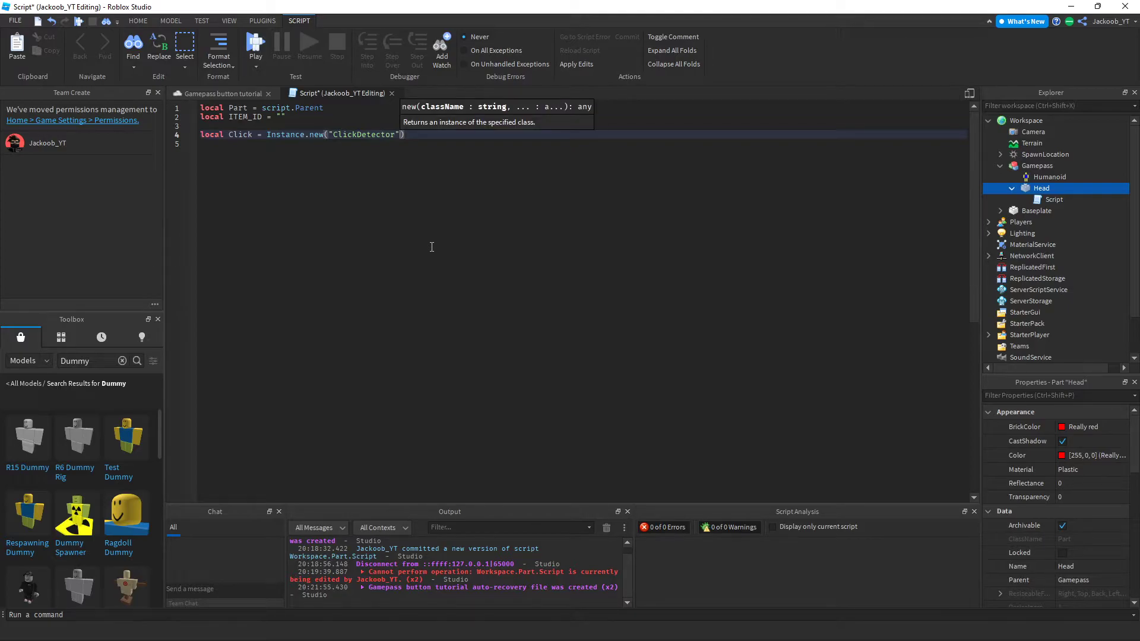
pyautogui.write(', Part')
pyautogui.press('Right')
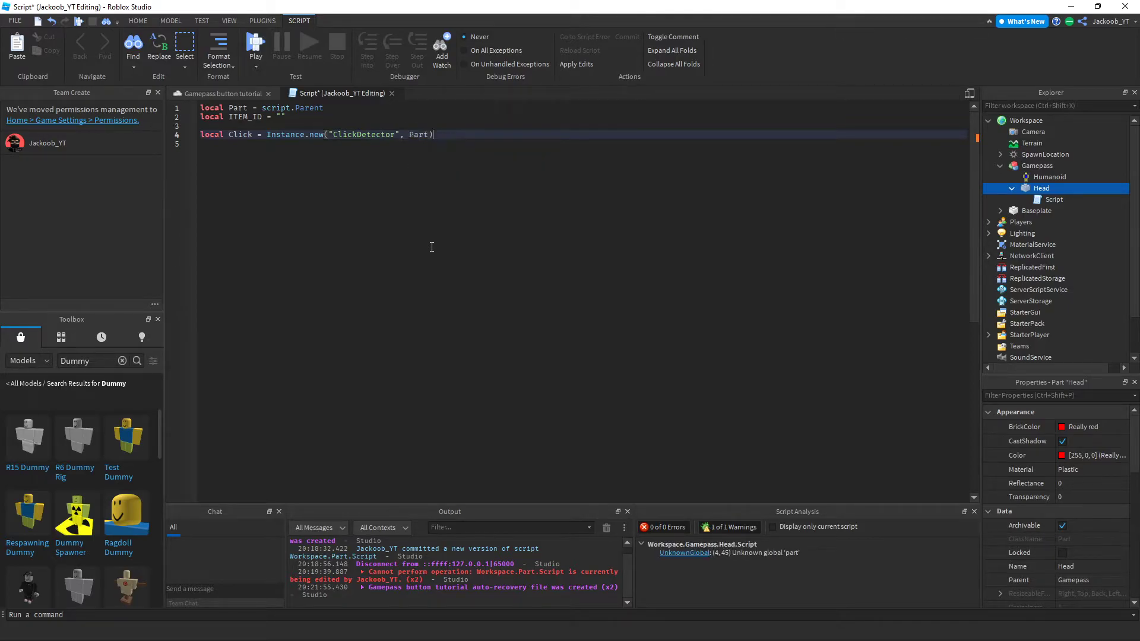
# Add Click.MouseClick:Connect(function(p) with its closing end)
pyautogui.press('Return')
pyautogui.press('Return')
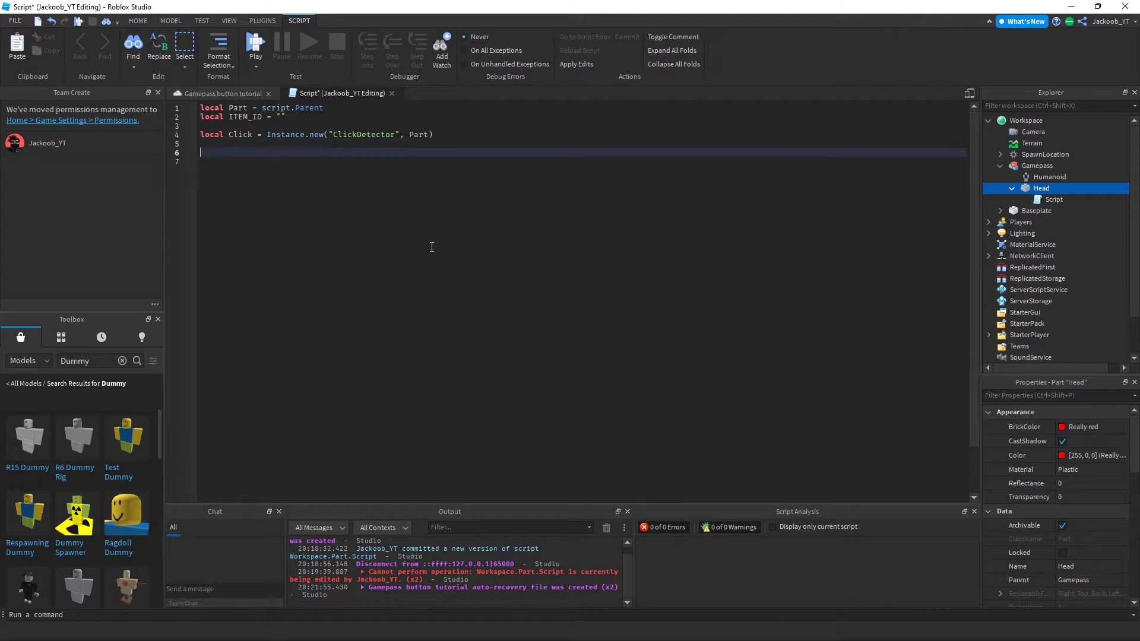
pyautogui.write('Click.')
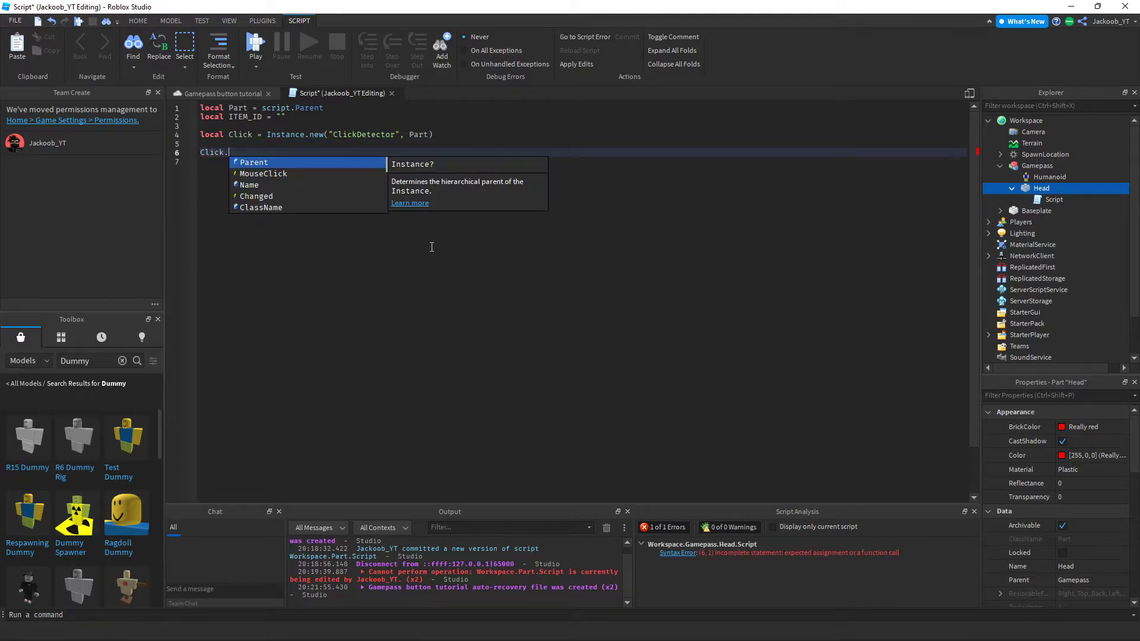
pyautogui.write('Mo')
pyautogui.press('Tab')
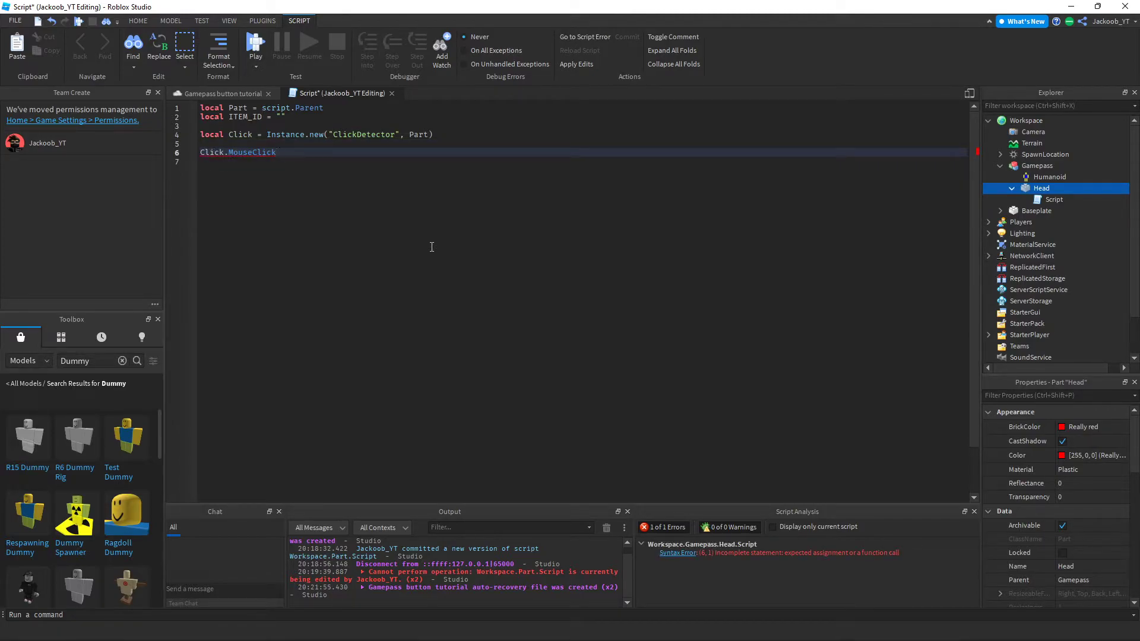
pyautogui.write(':C')
pyautogui.press('Tab')
pyautogui.write('(')
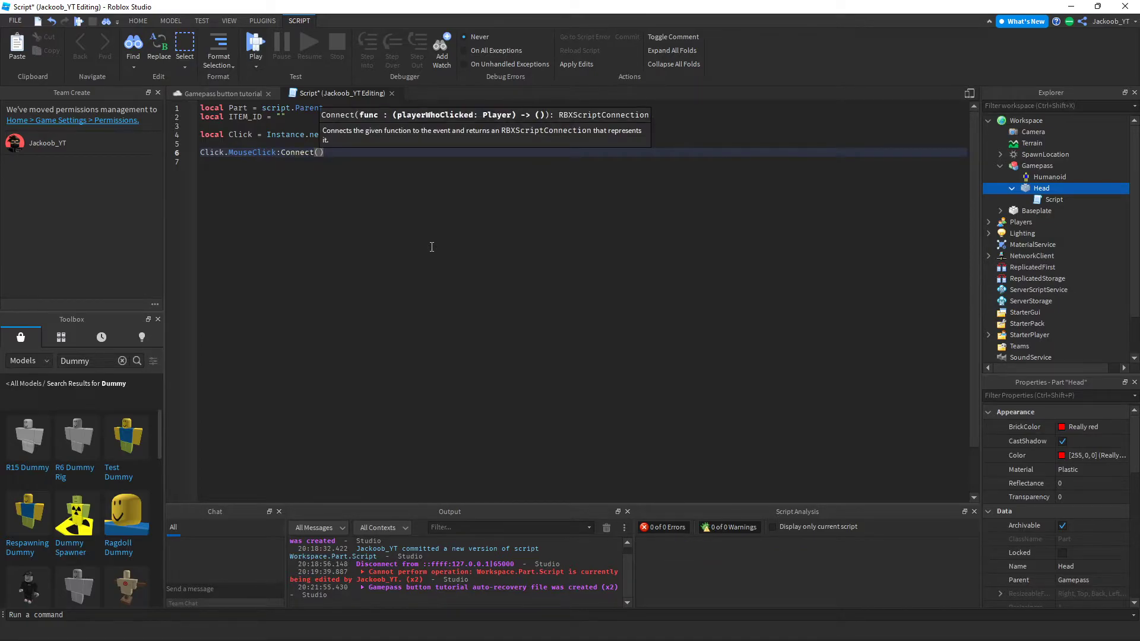
pyautogui.write('functio')
pyautogui.press('Tab')
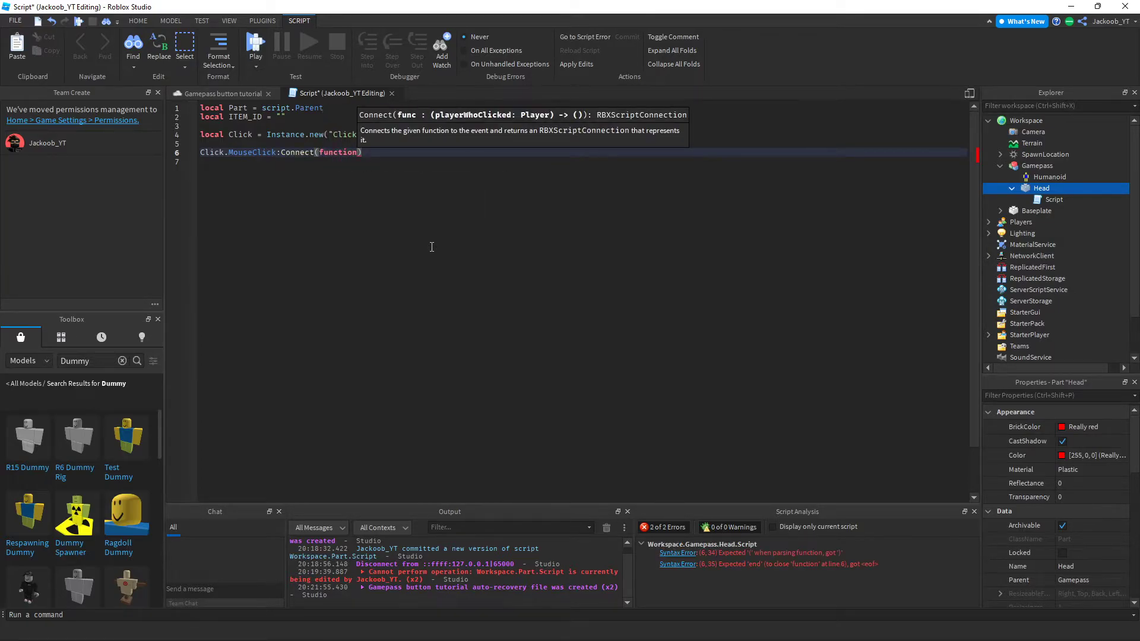
pyautogui.write('(p')
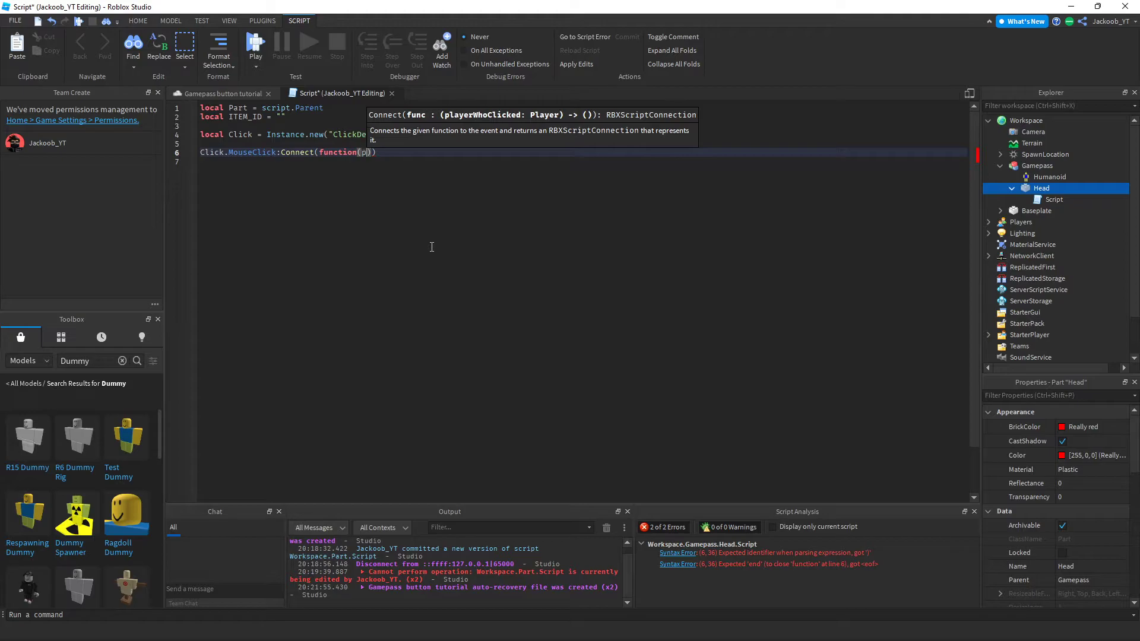
pyautogui.write('a')
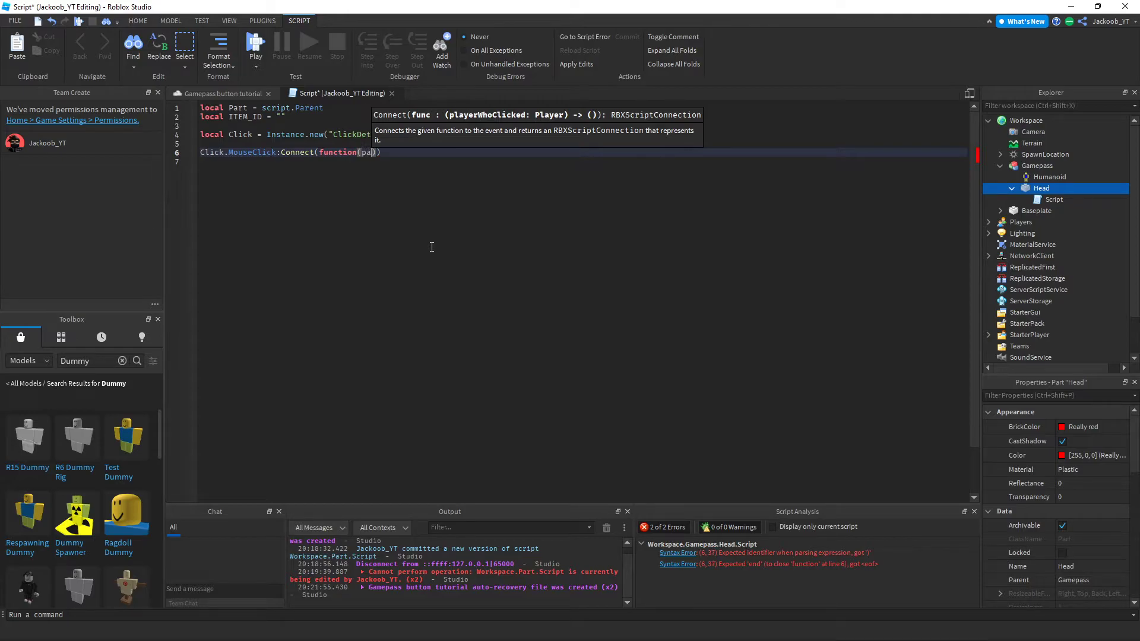
pyautogui.press('BackSpace')
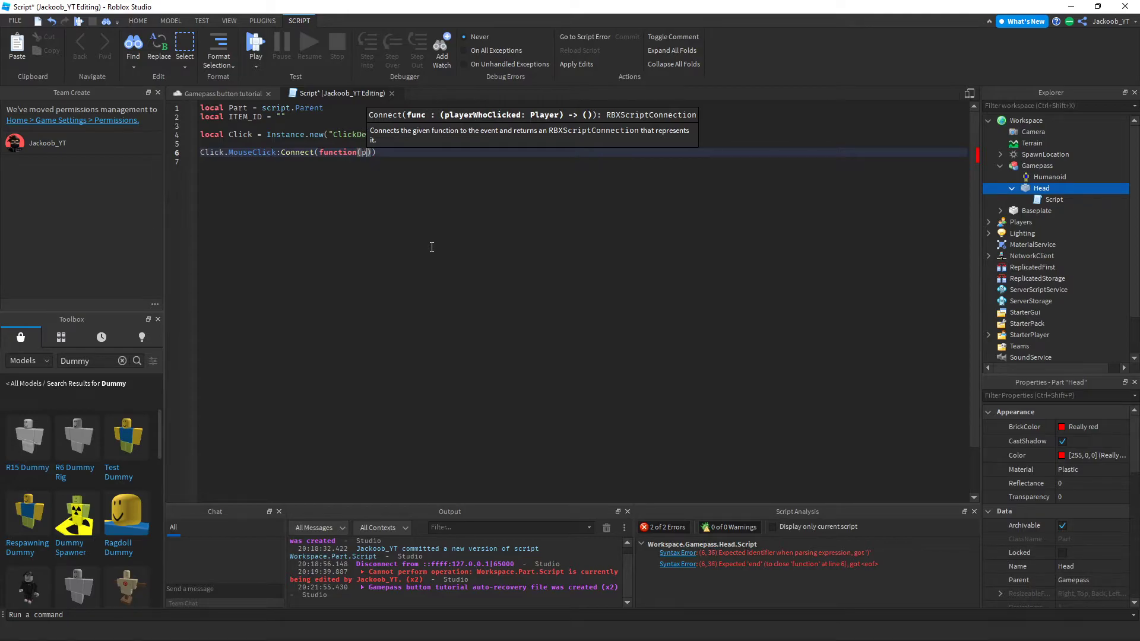
pyautogui.press('Return')
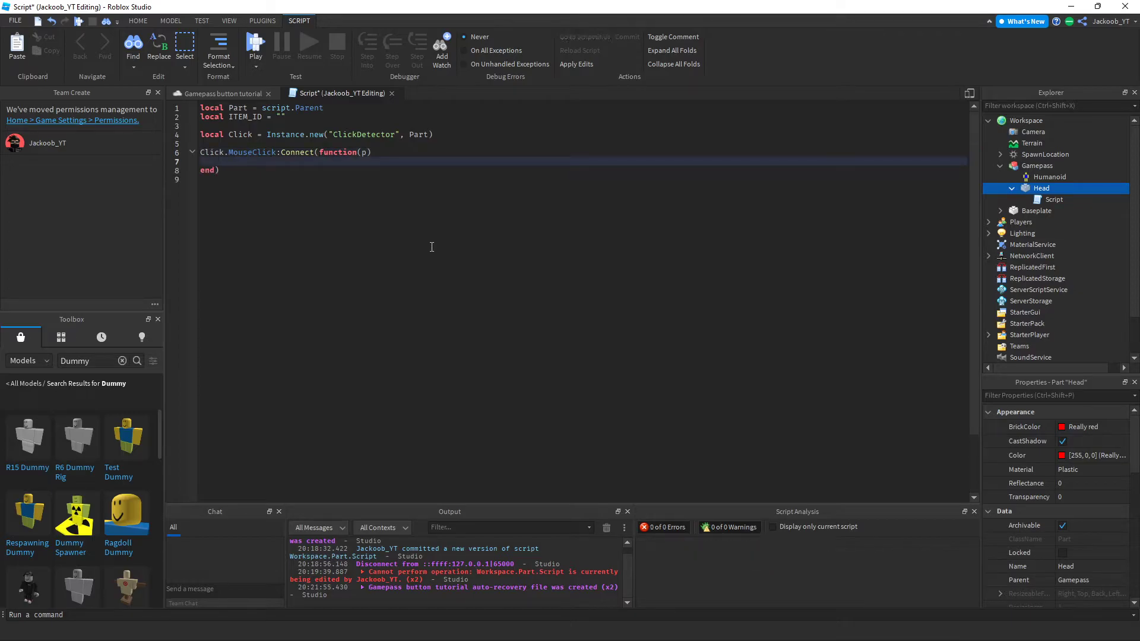
pyautogui.write('game')
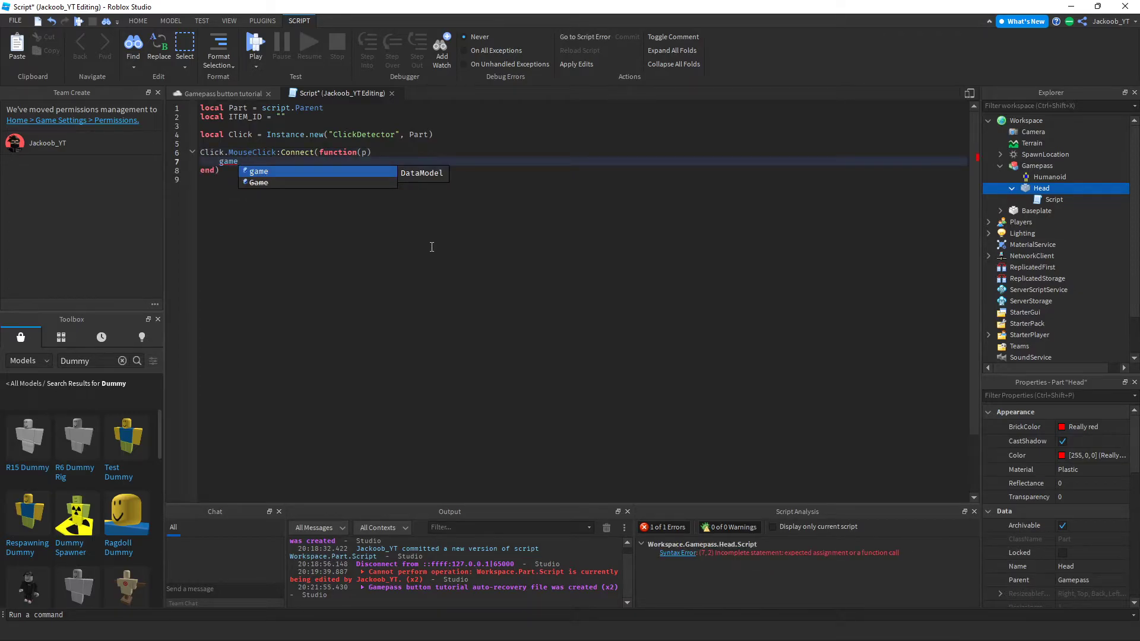
pyautogui.write(':Ge')
# In the handler, call game:GetService("MarketplaceService"):PromptGamePassPurchase(p, ITEM_ID)
pyautogui.press('Tab')
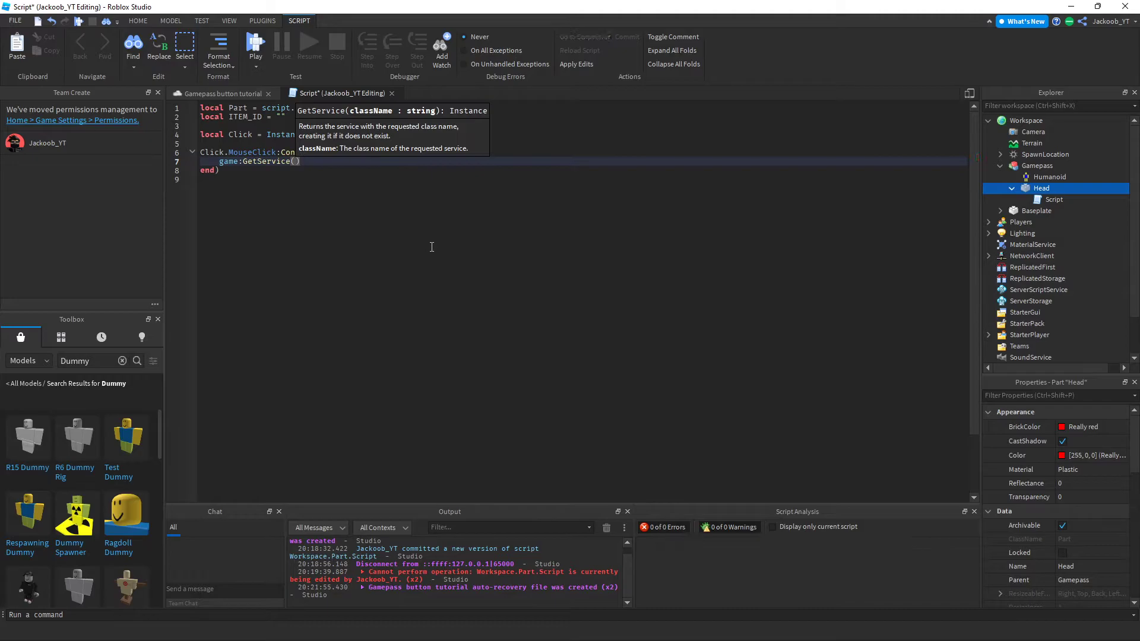
pyautogui.write('"Ma')
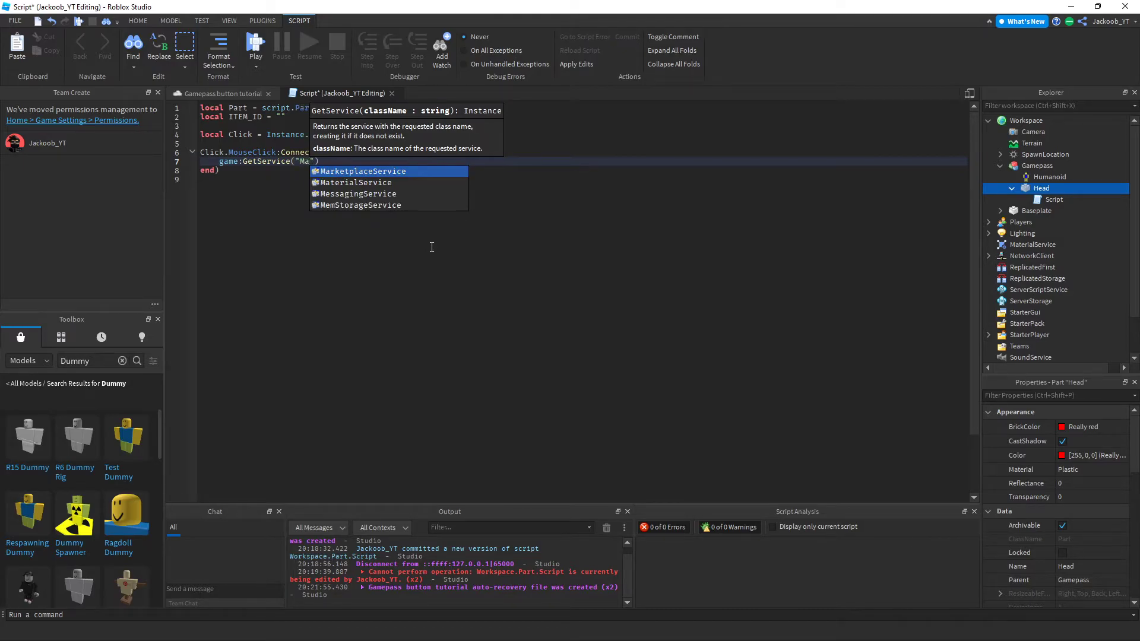
pyautogui.press('Tab')
pyautogui.press('Right')
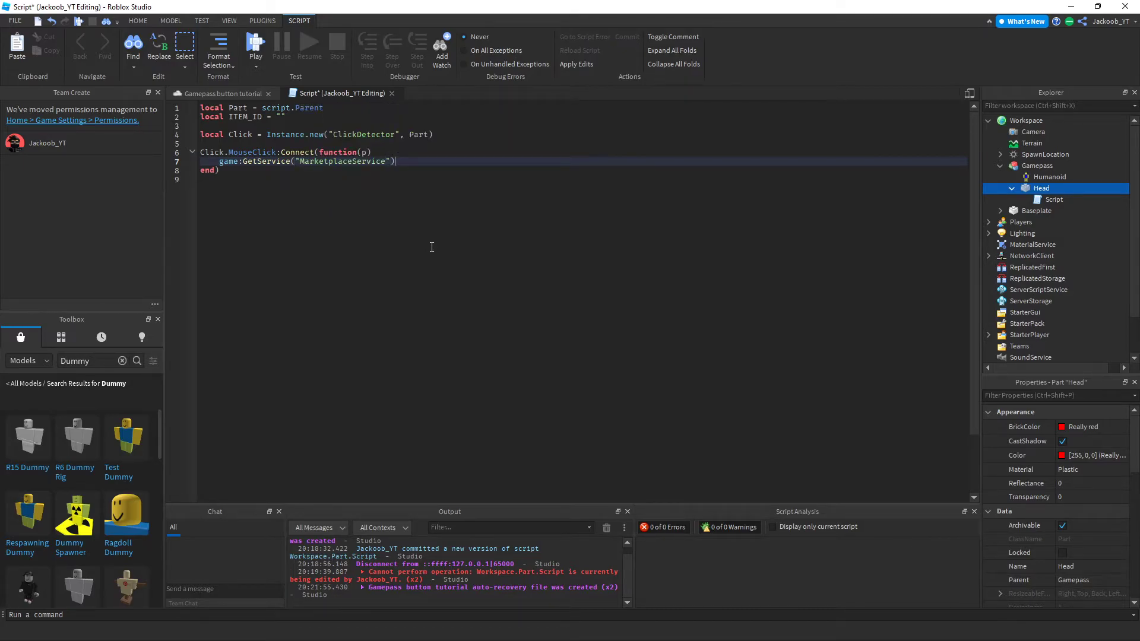
pyautogui.write(':P')
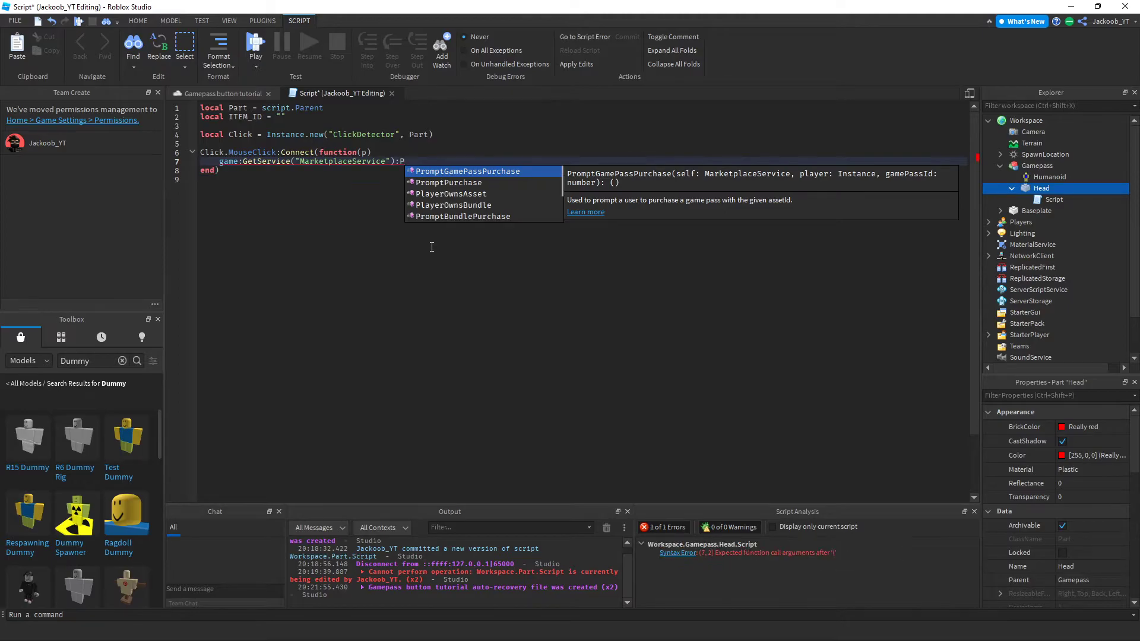
pyautogui.press('Tab')
pyautogui.write('(')
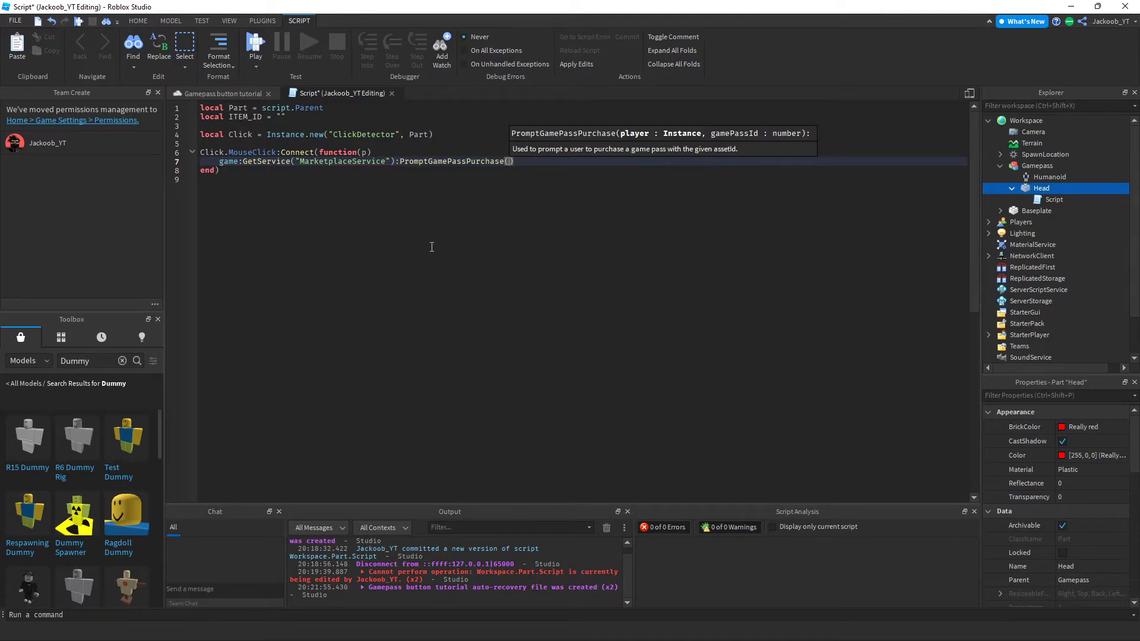
pyautogui.write('p')
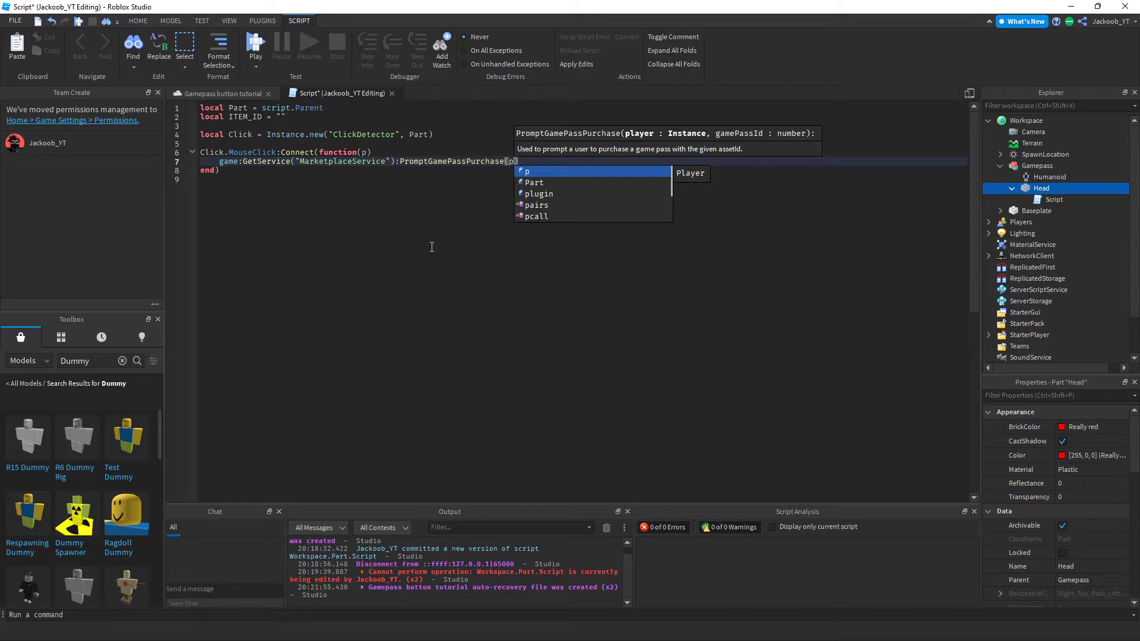
pyautogui.write(',')
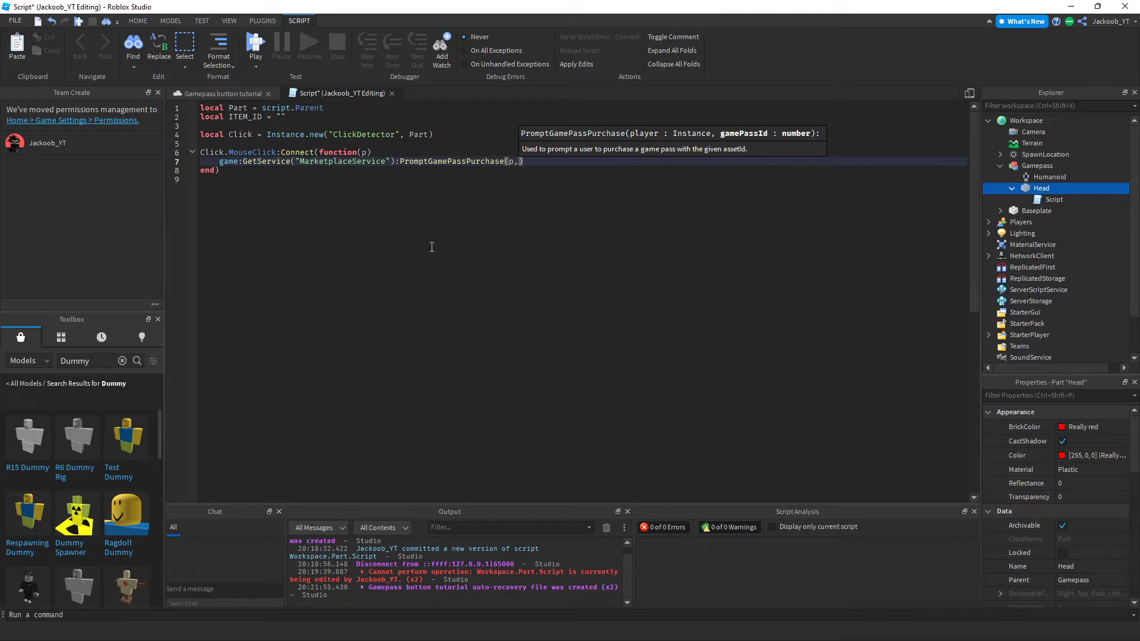
pyautogui.write('IT')
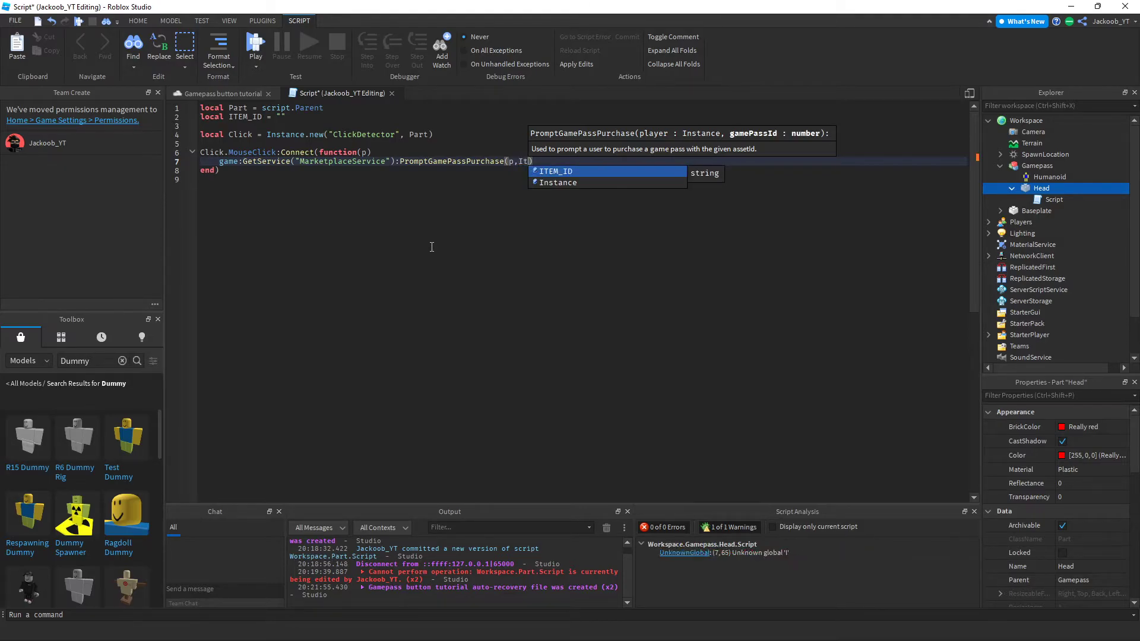
pyautogui.press('Tab')
pyautogui.write(')')
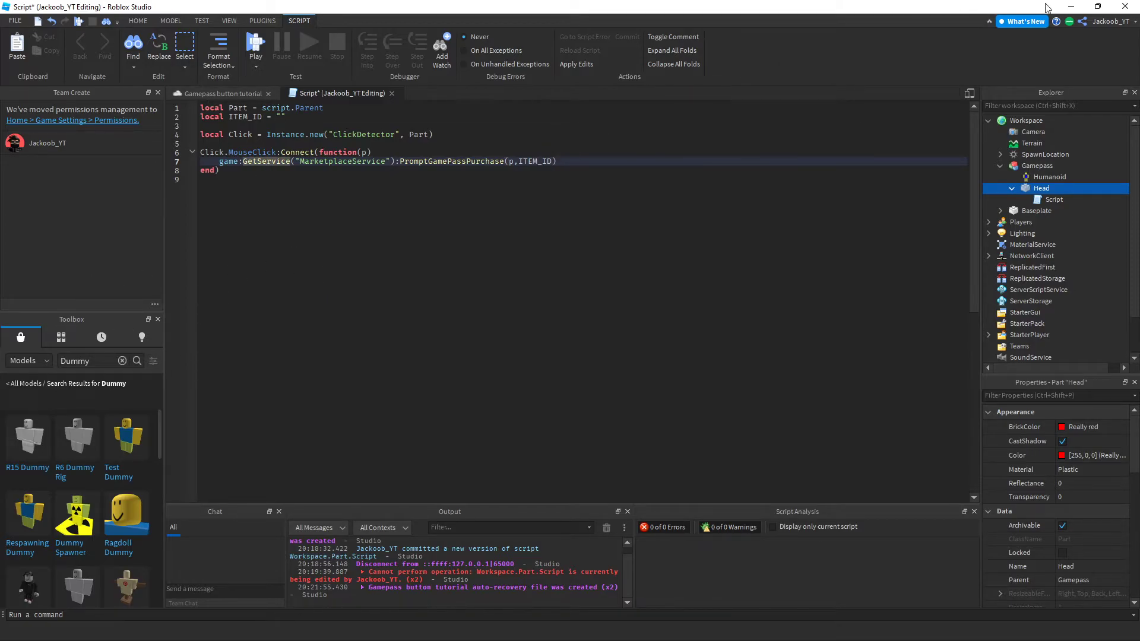
# In the browser, open the Gamepass test pass page from Passes
pyautogui.click(1069, 7)
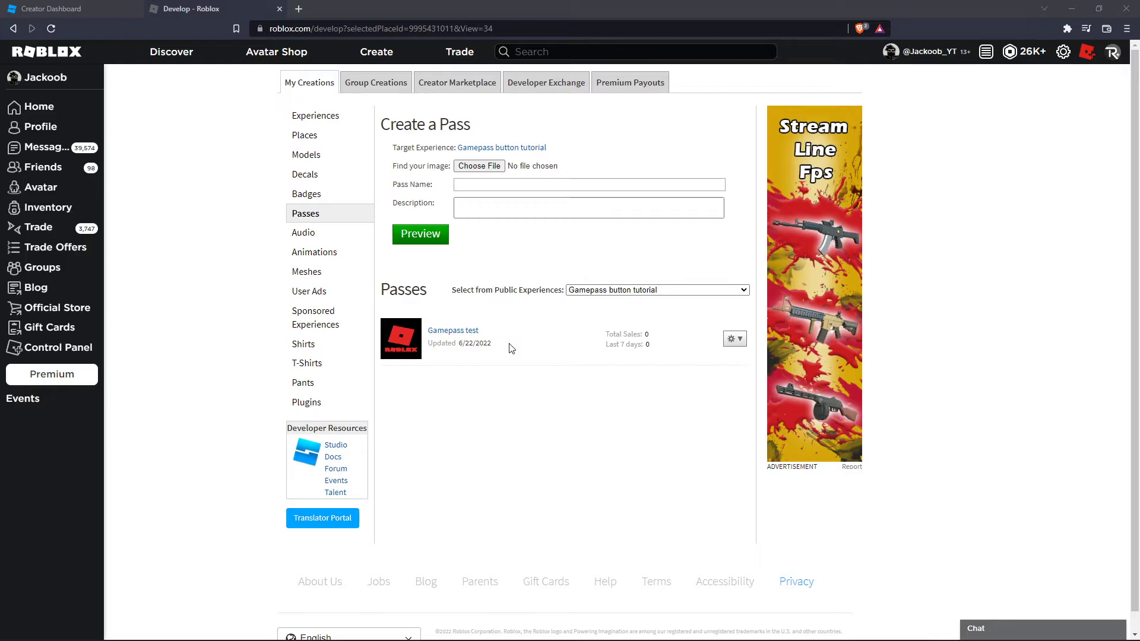
pyautogui.click(458, 335)
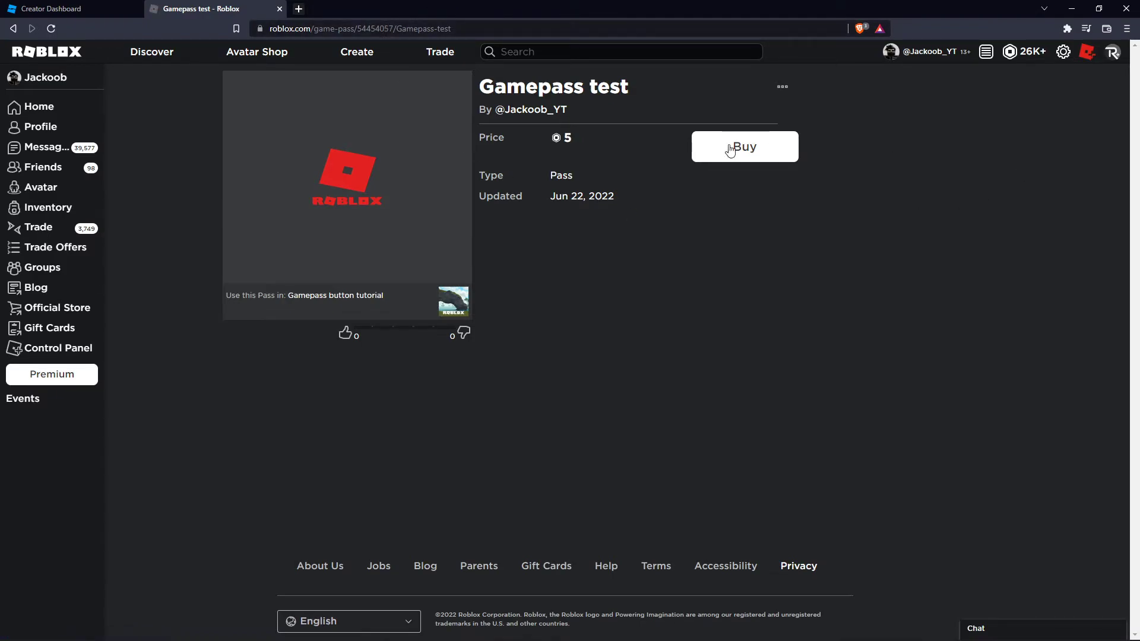
pyautogui.moveTo(539, 139); pyautogui.dragTo(587, 129)
pyautogui.click(600, 126)
pyautogui.click(781, 86)
pyautogui.click(857, 105)
pyautogui.click(419, 28)
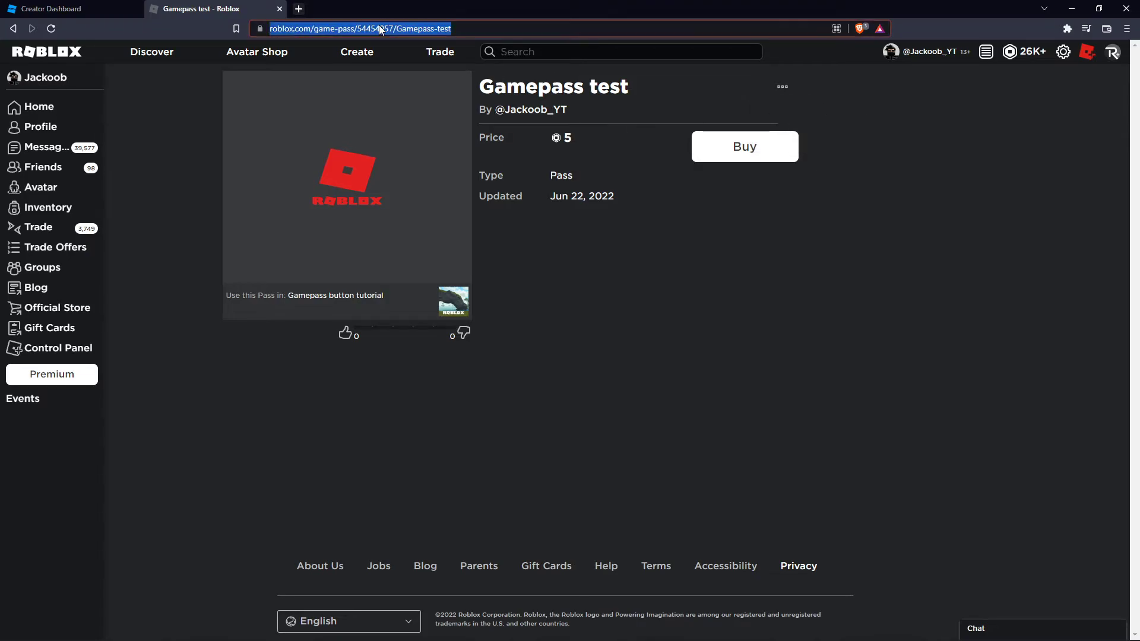
pyautogui.doubleClick(421, 28)
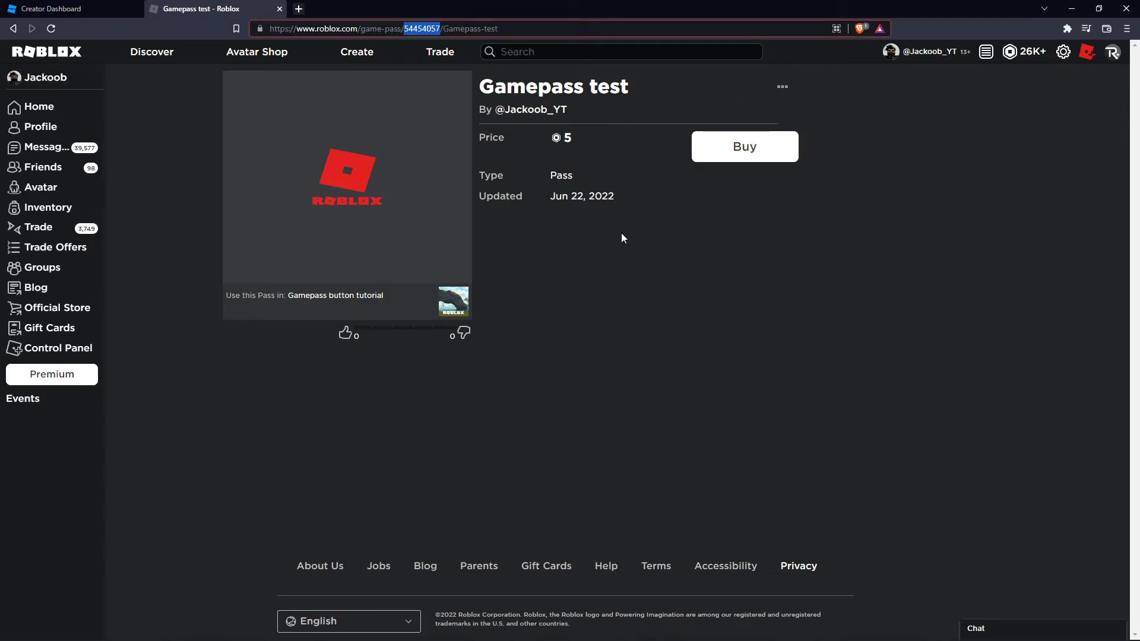
pyautogui.doubleClick(432, 30)
pyautogui.hotkey('ctrl', 'c')
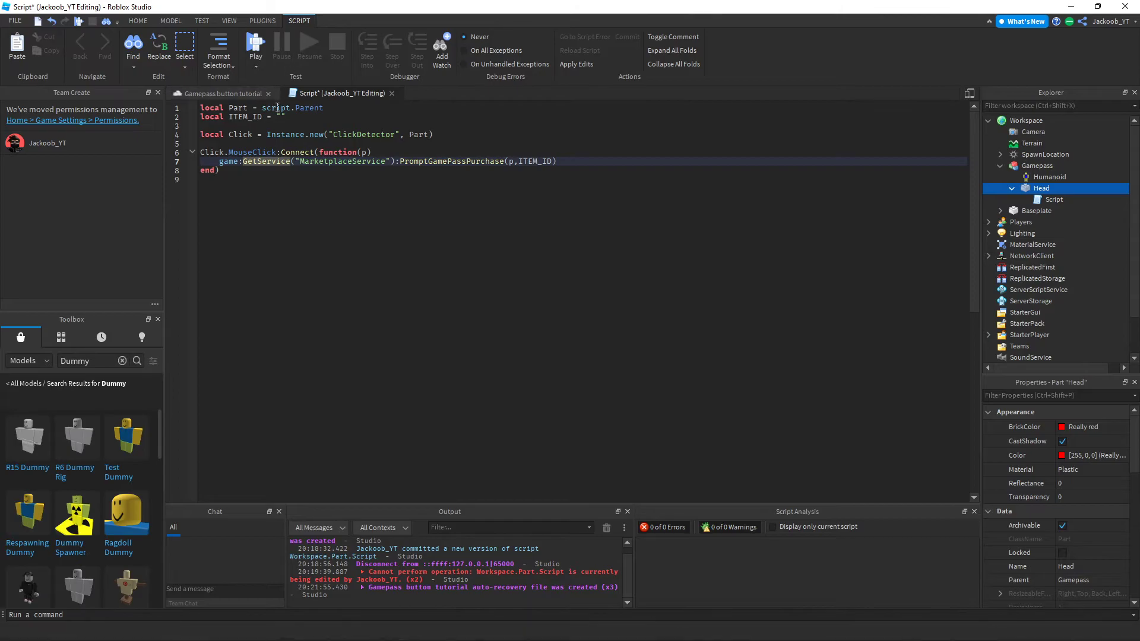
# Paste 54454057 between ITEM_ID's quotes and close the script tab
pyautogui.doubleClick(279, 117)
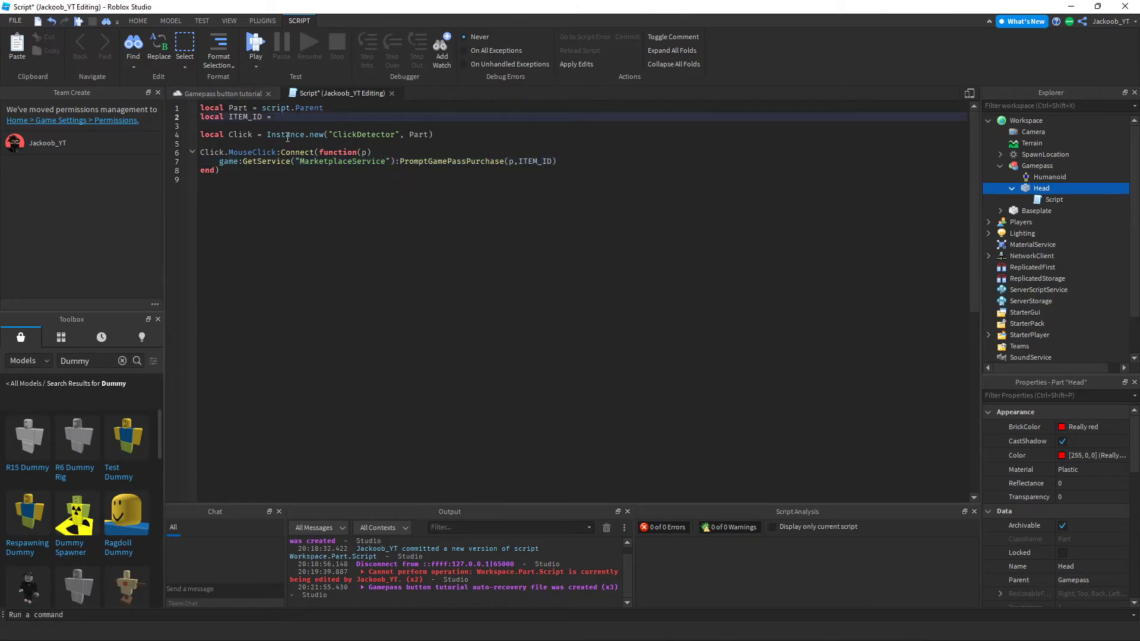
pyautogui.hotkey('ctrl', 'v')
pyautogui.click(307, 195)
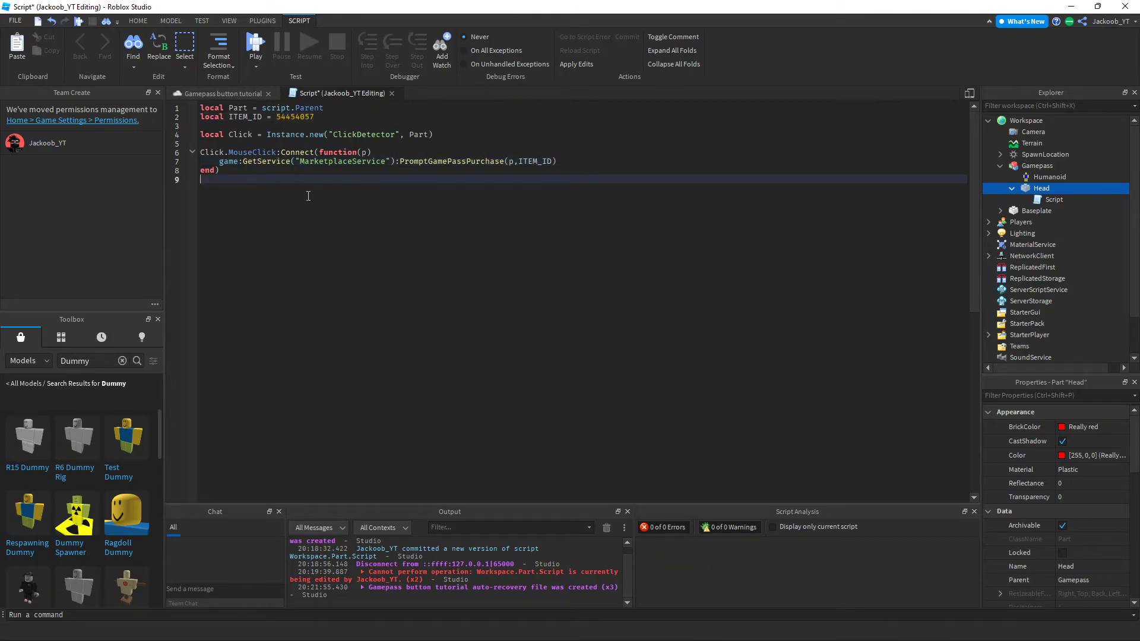
pyautogui.click(391, 94)
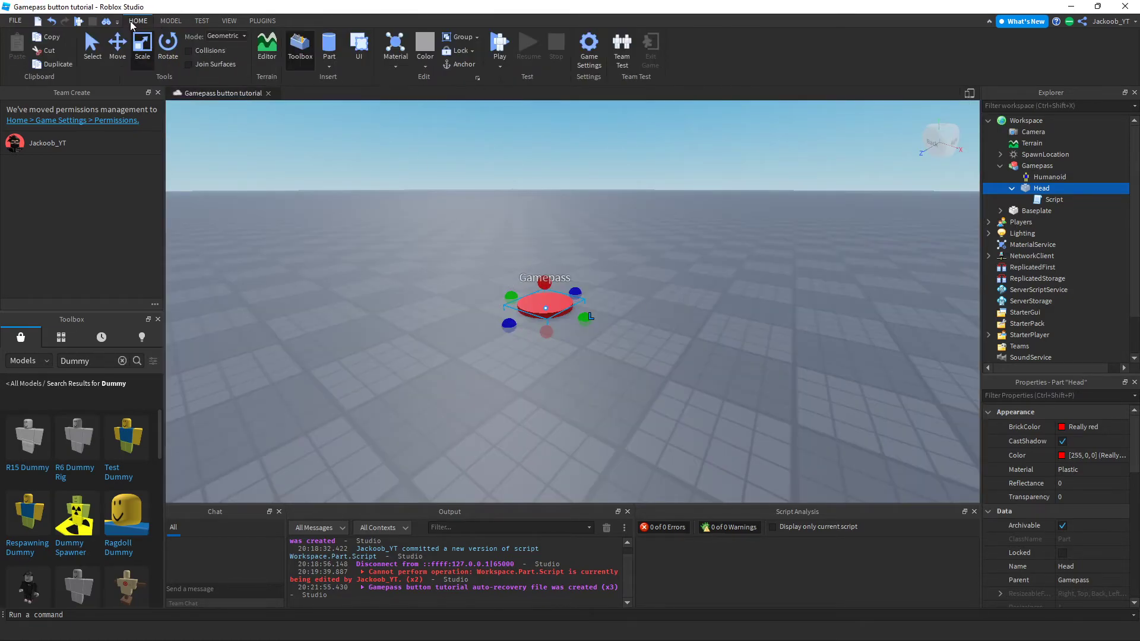
# Playtest by clicking the red button, dismiss the third-party sales error, then stop
pyautogui.click(499, 40)
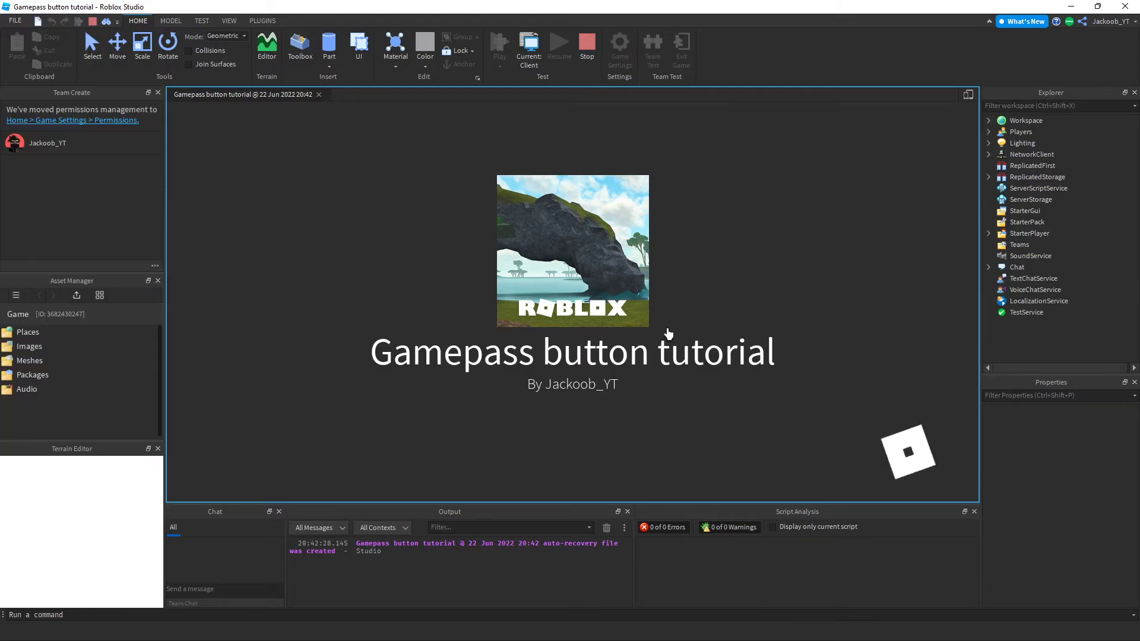
pyautogui.press('w')
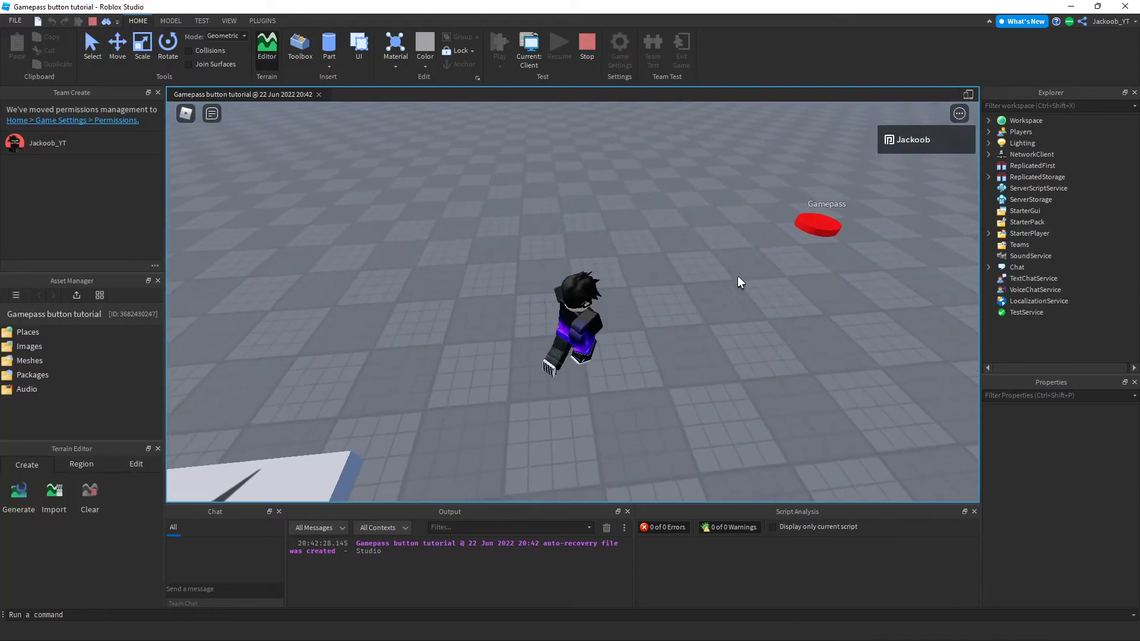
pyautogui.click(795, 255)
pyautogui.press('w')
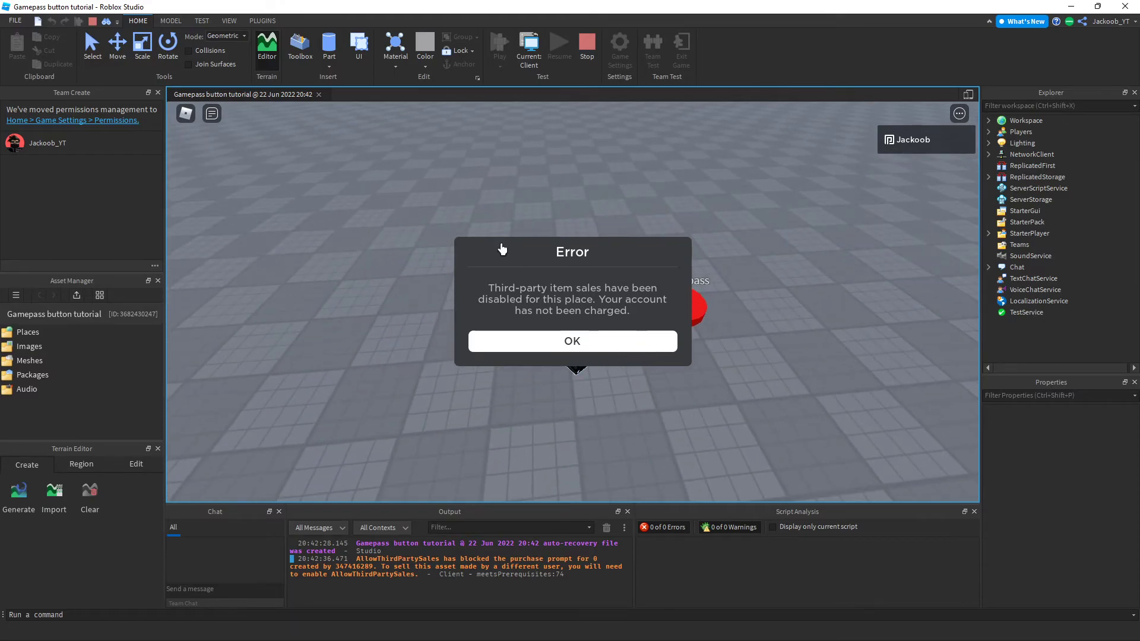
pyautogui.click(624, 346)
pyautogui.click(587, 43)
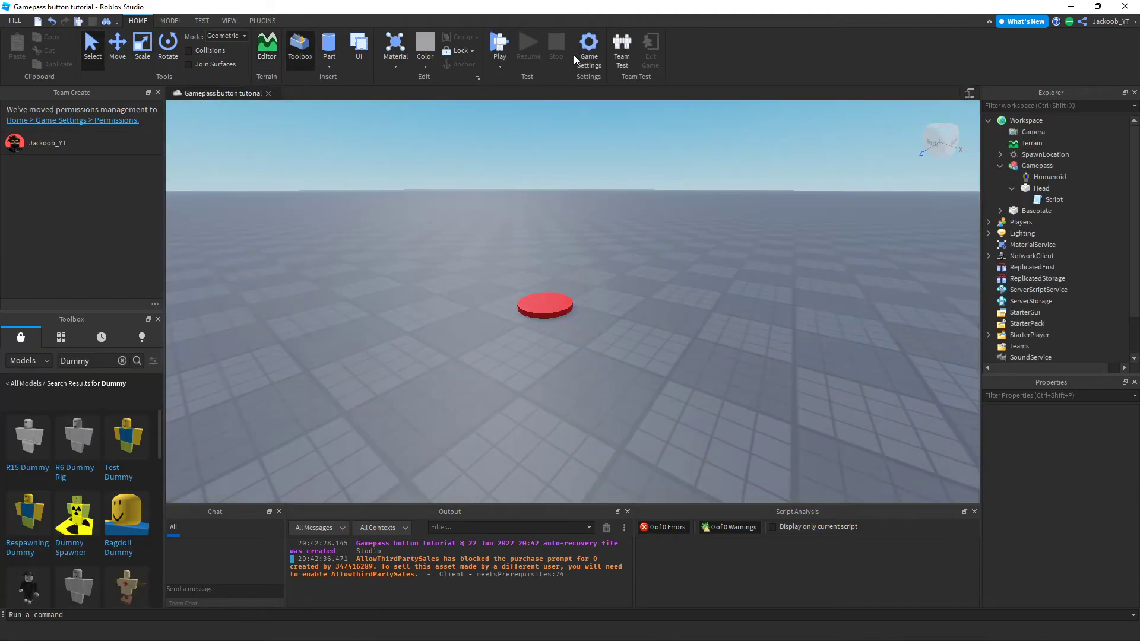
# Turn on Allow Third Party Sales under Game Settings > Security and save
pyautogui.click(589, 45)
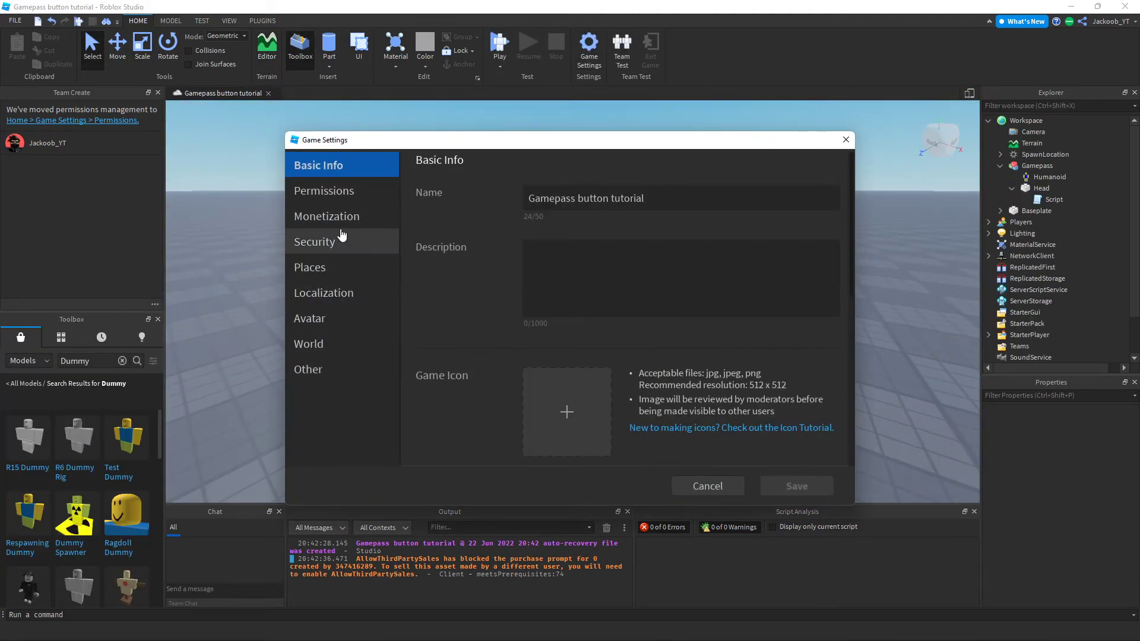
pyautogui.click(342, 193)
pyautogui.click(348, 217)
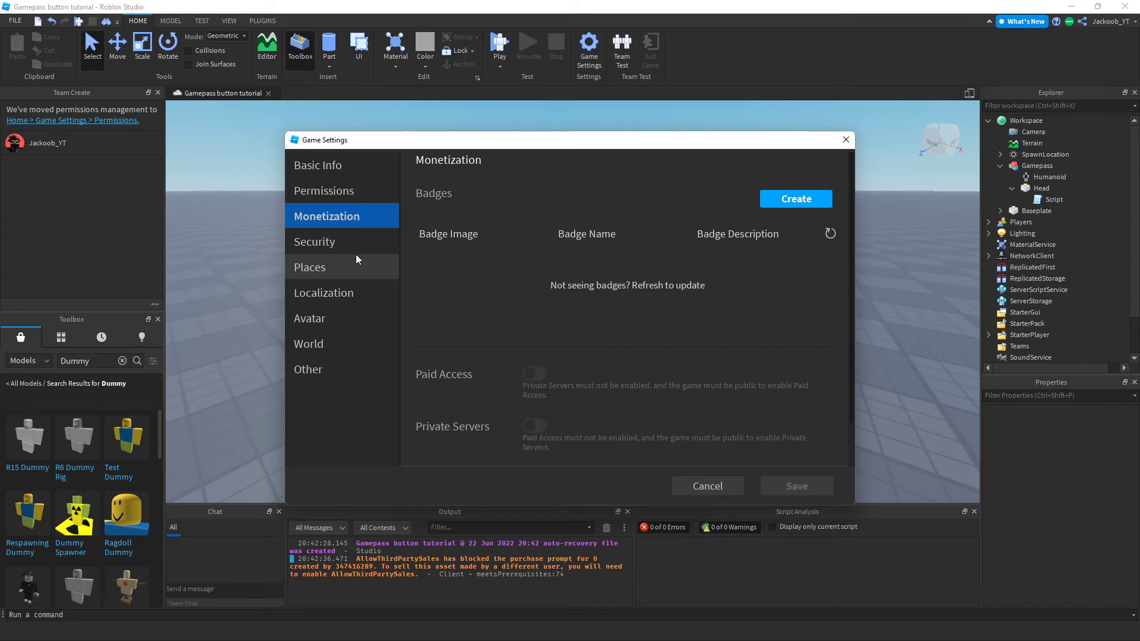
pyautogui.click(340, 242)
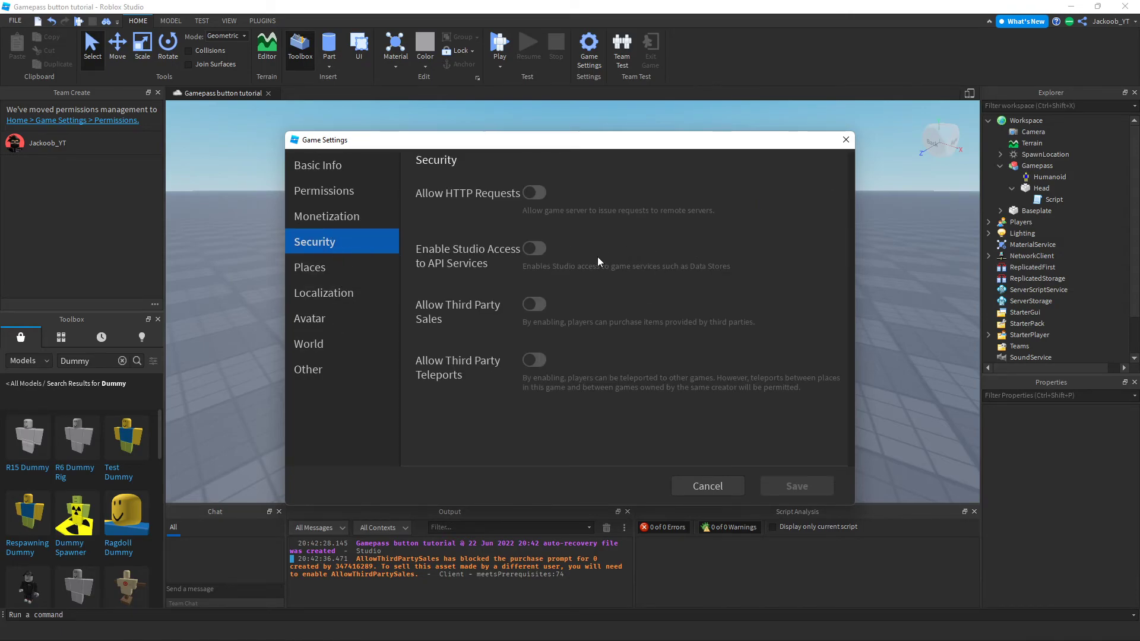
pyautogui.click(535, 306)
pyautogui.click(799, 493)
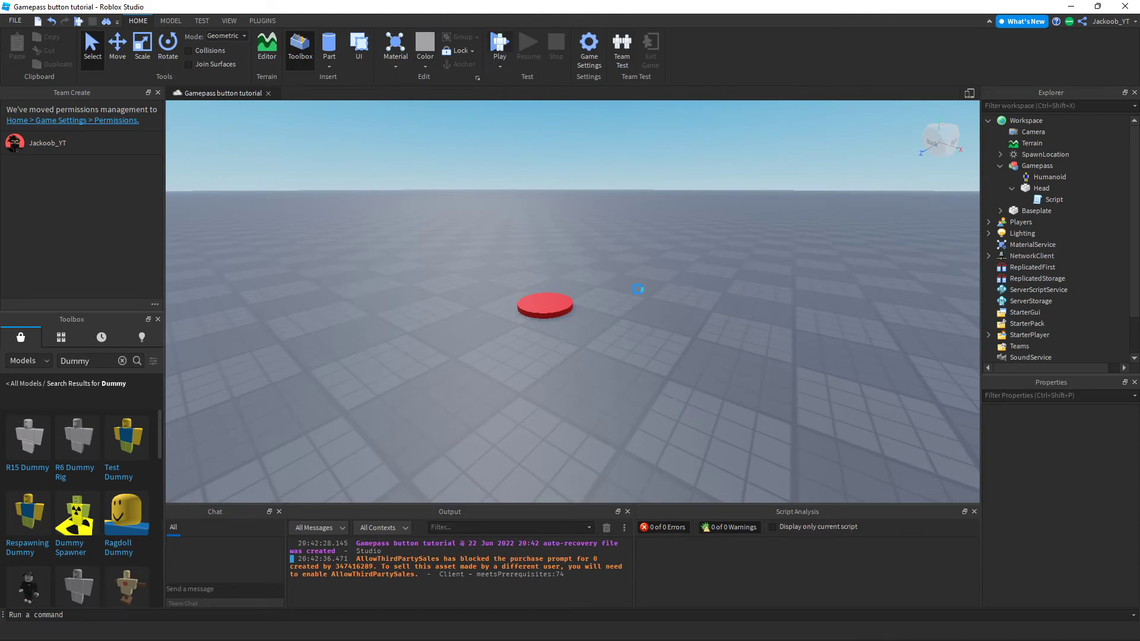
# In a new playtest, buy Gamepass test for 5 Robux from the red button and dismiss the success message
pyautogui.press('F5')
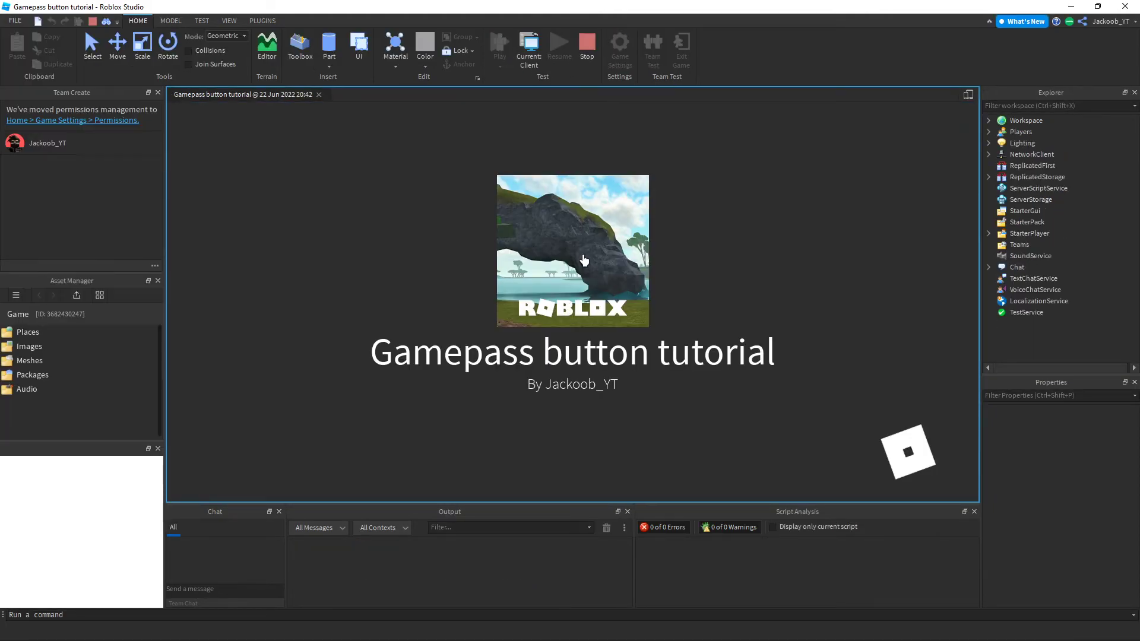
pyautogui.press('w')
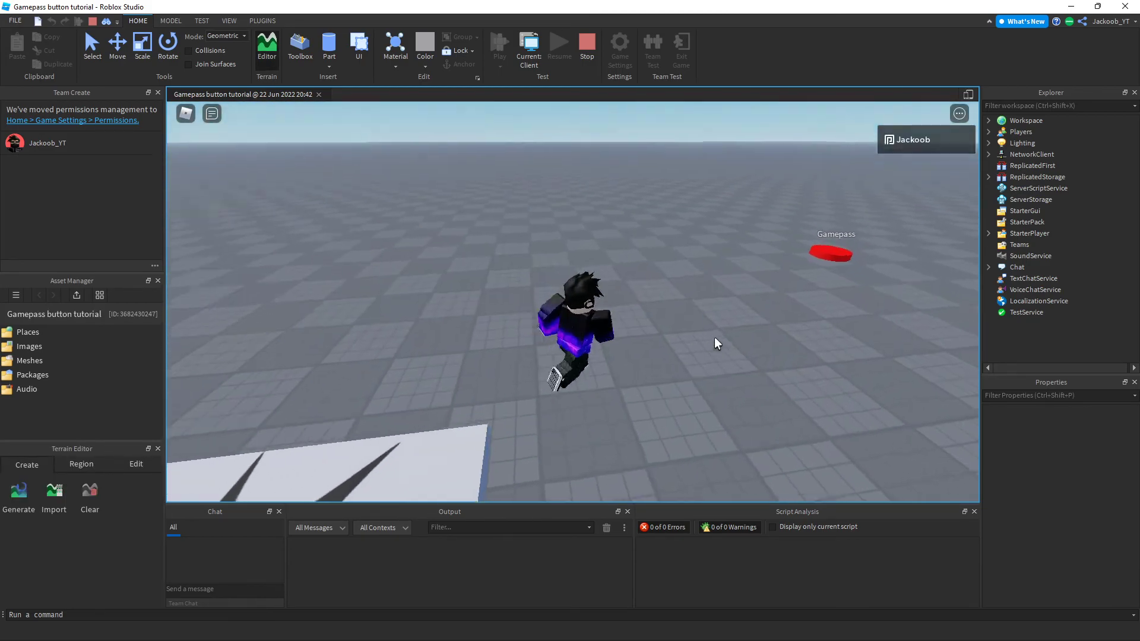
pyautogui.click(754, 301)
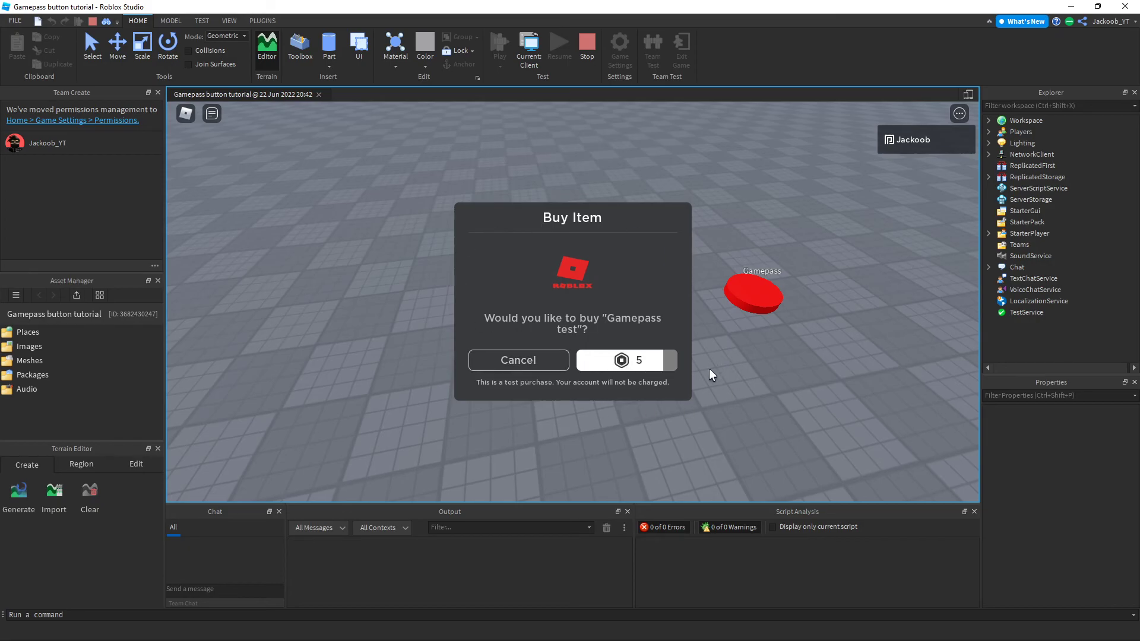
pyautogui.click(661, 361)
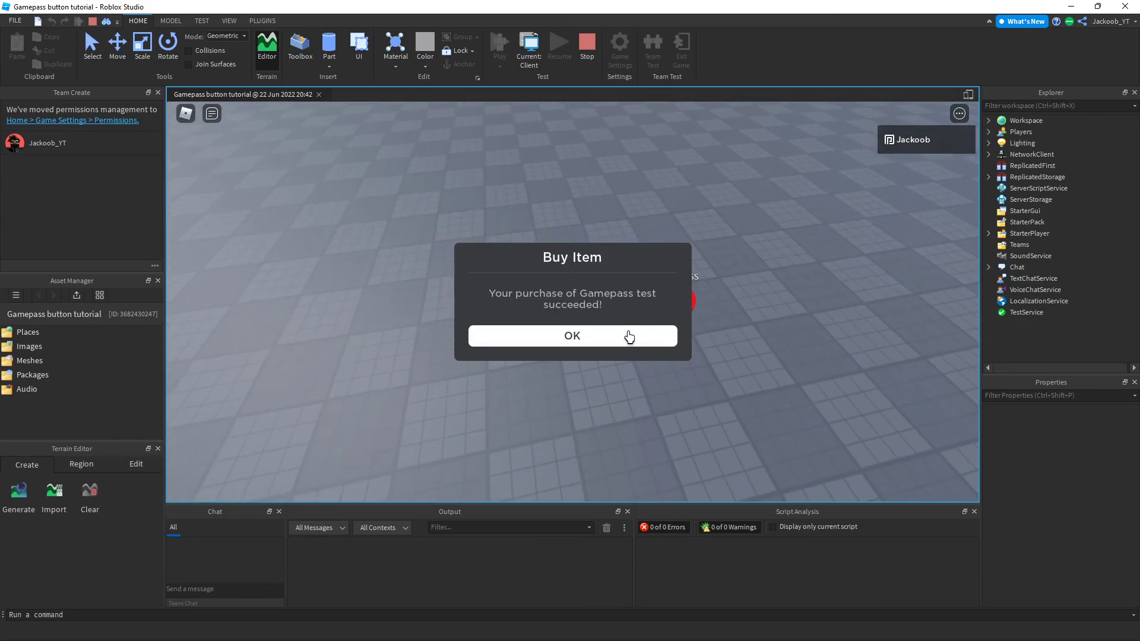
pyautogui.click(630, 336)
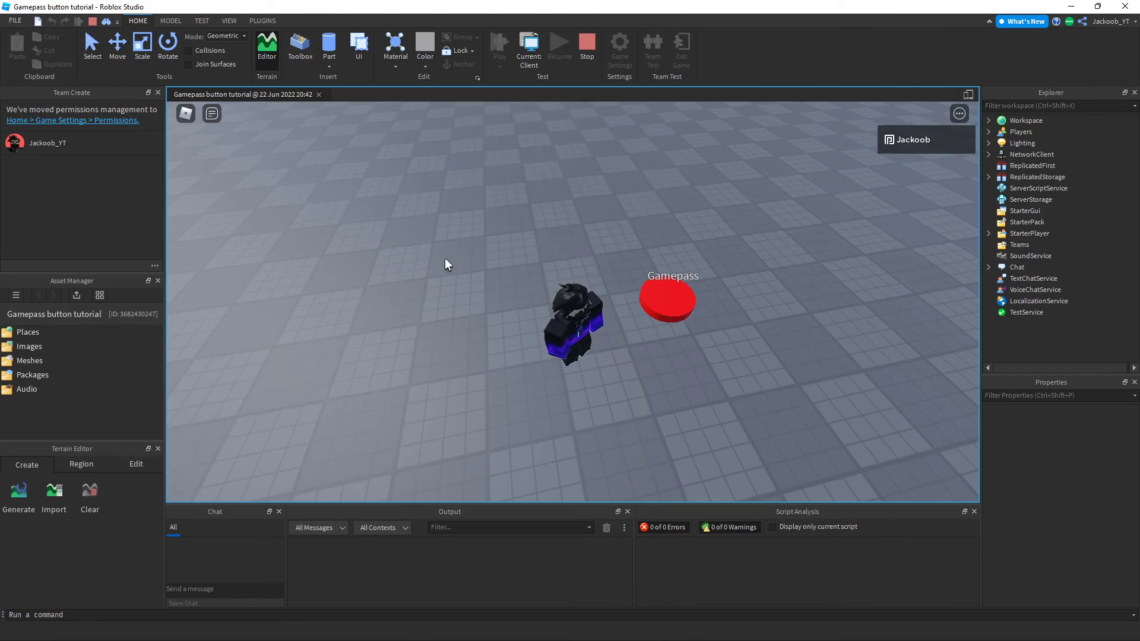
pyautogui.moveTo(590, 308); pyautogui.dragTo(625, 388, button='right')
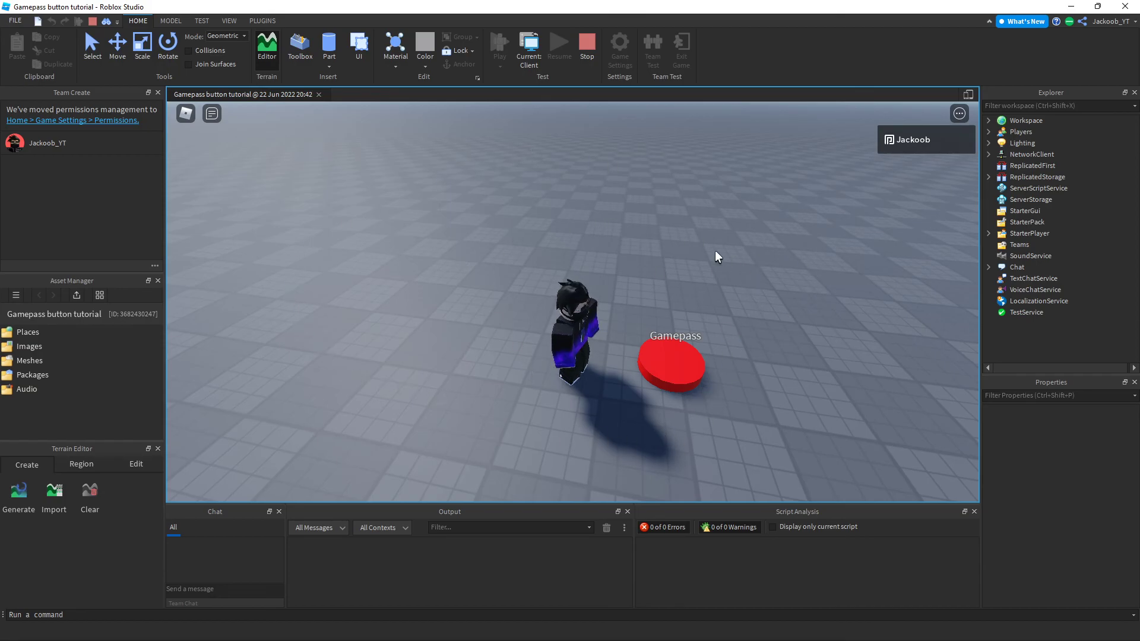
pyautogui.press('s')
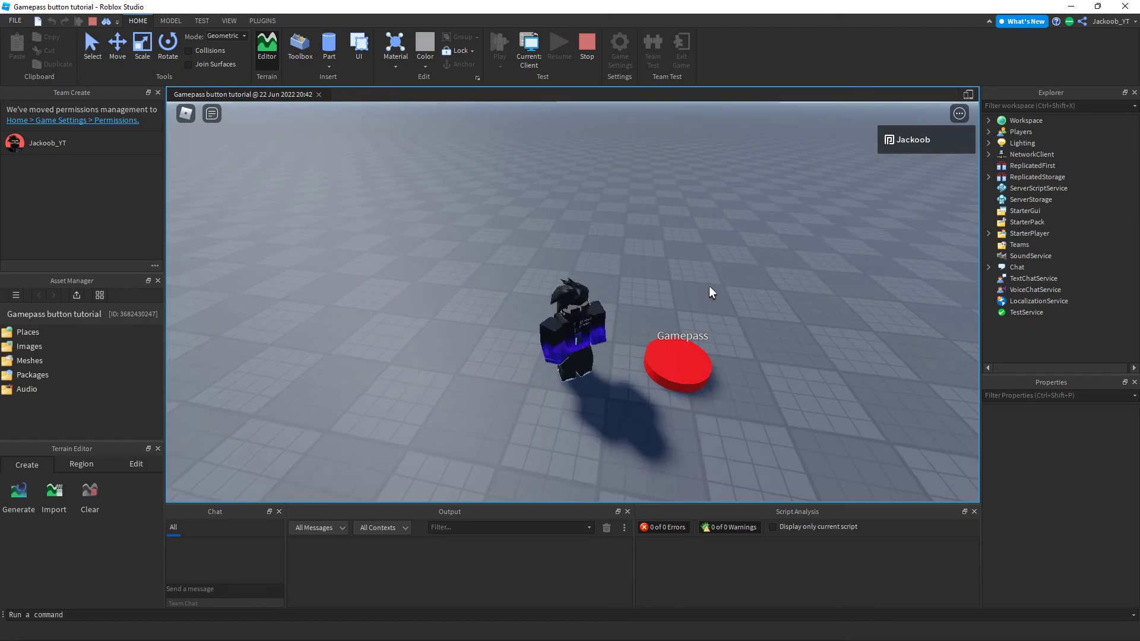
pyautogui.moveTo(709, 286); pyautogui.dragTo(709, 292, button='right')
pyautogui.scroll(3, 709, 287)
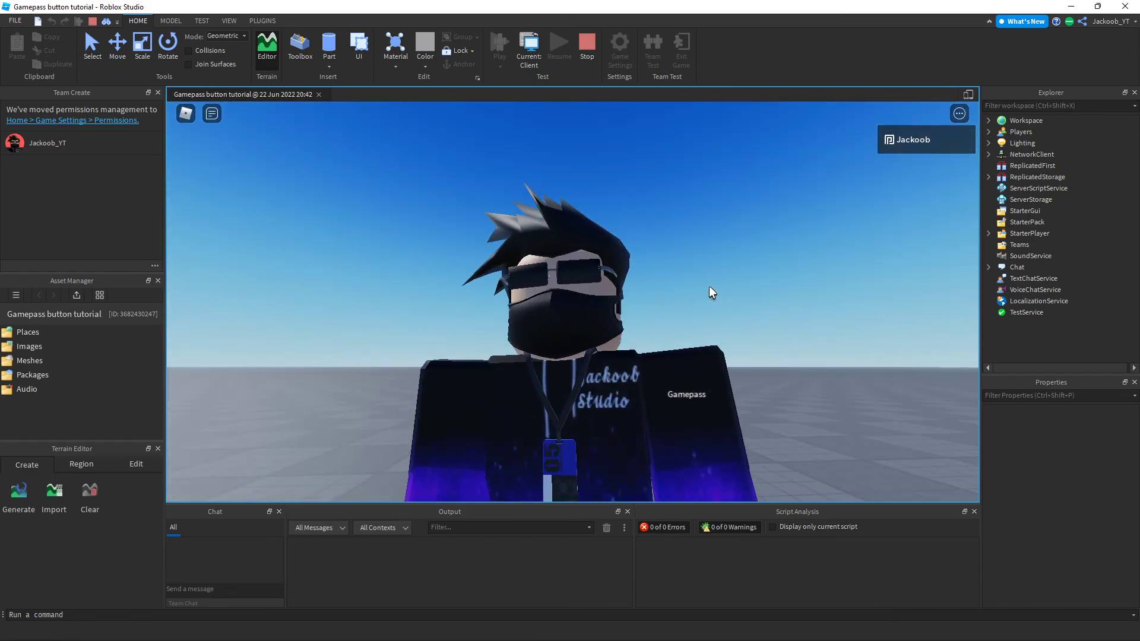
pyautogui.moveTo(709, 286); pyautogui.dragTo(710, 285, button='right')
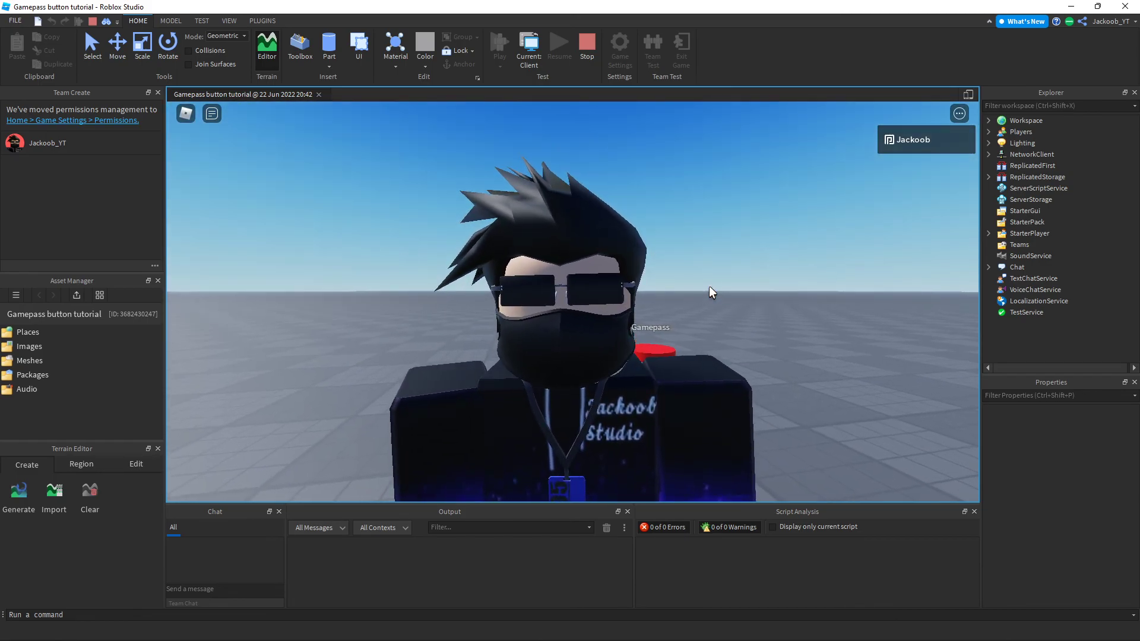